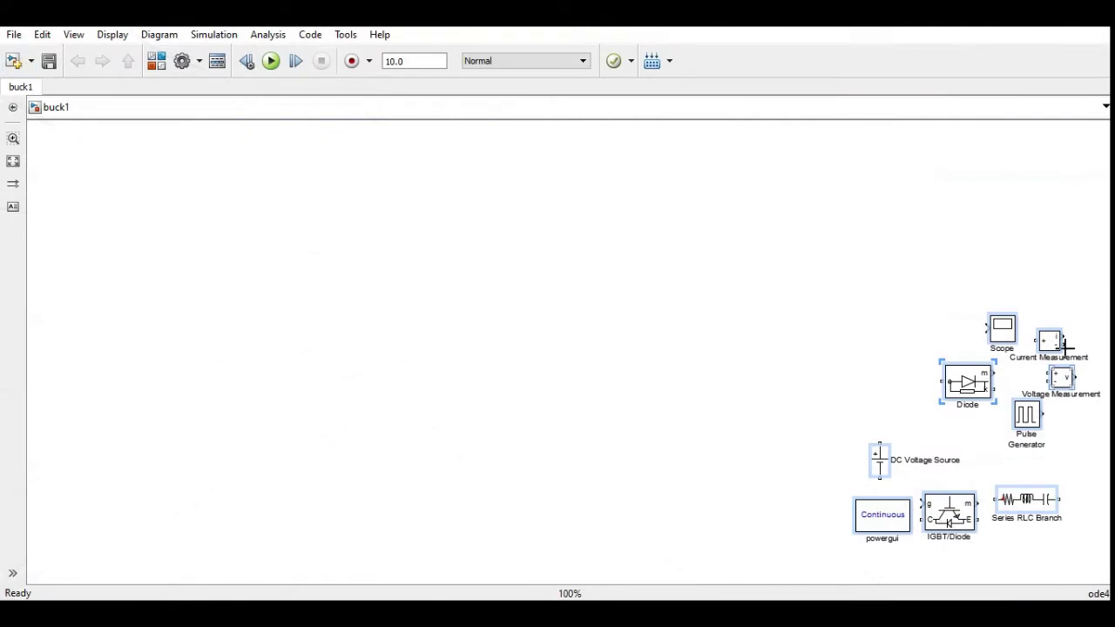
# - Place the DC Voltage Source at the far left of the canvas and set its amplitude to 24 V
pyautogui.click(860, 373)
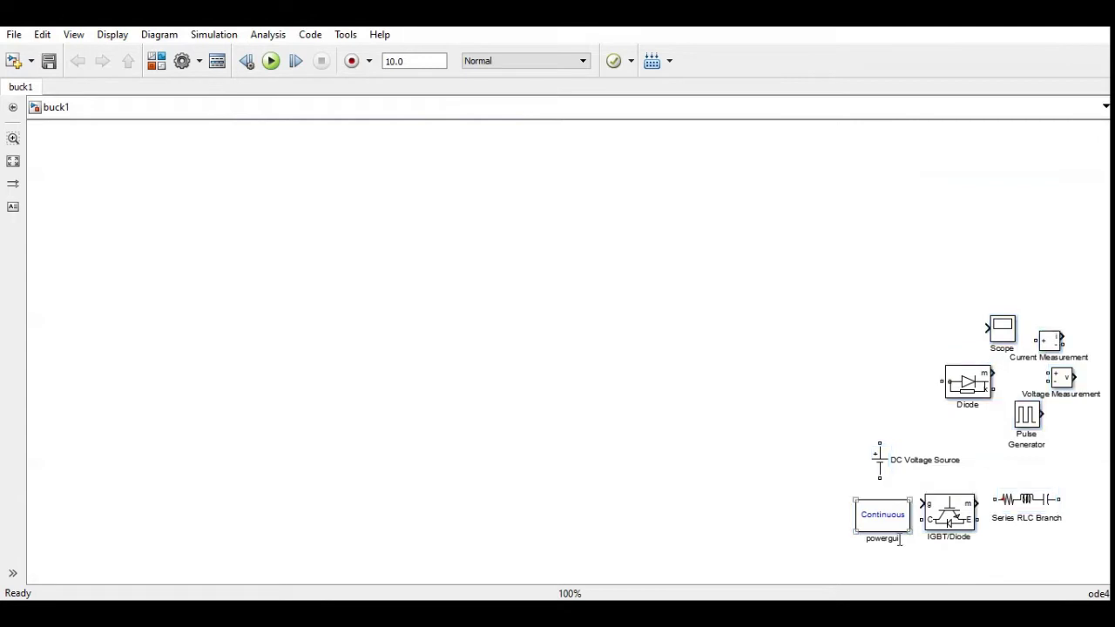
pyautogui.moveTo(878, 460); pyautogui.dragTo(137, 337)
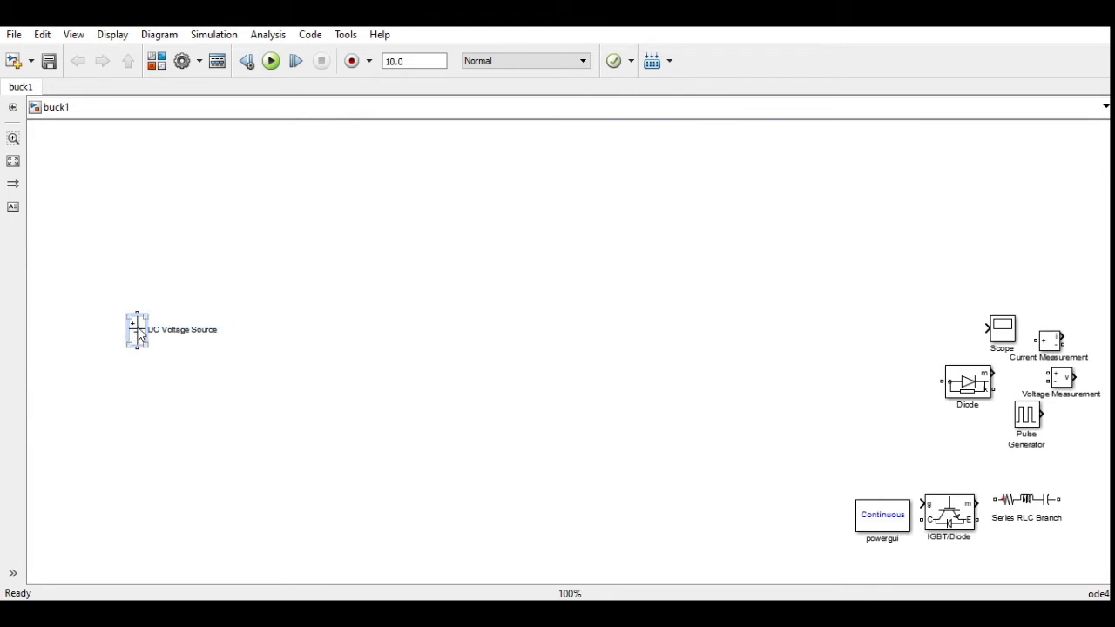
pyautogui.doubleClick(140, 335)
pyautogui.doubleClick(431, 311)
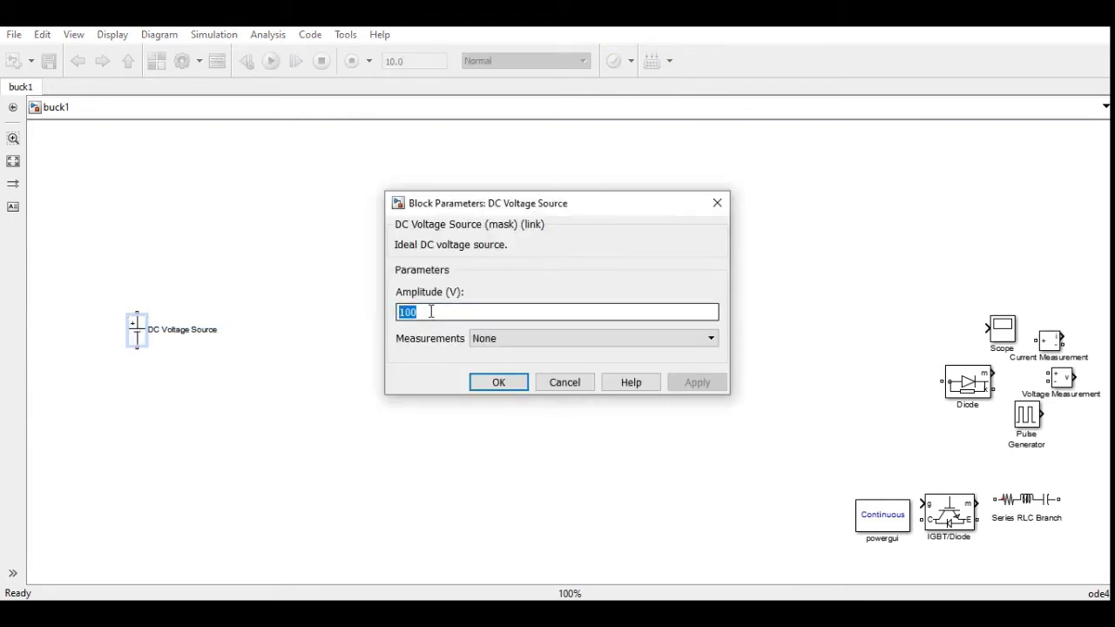
pyautogui.write('24')
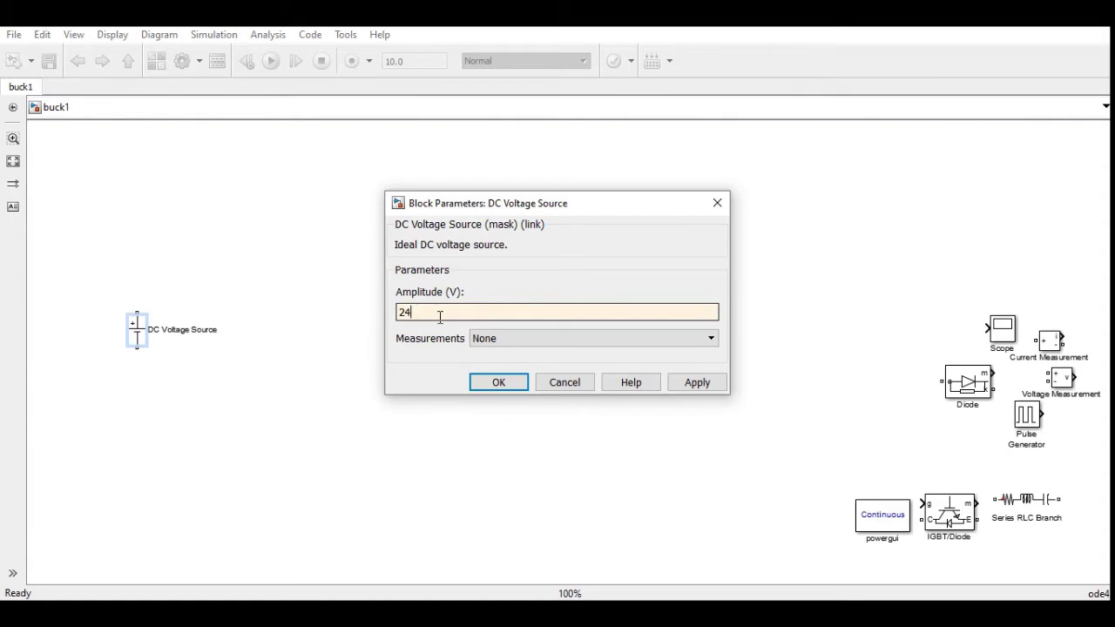
pyautogui.click(496, 383)
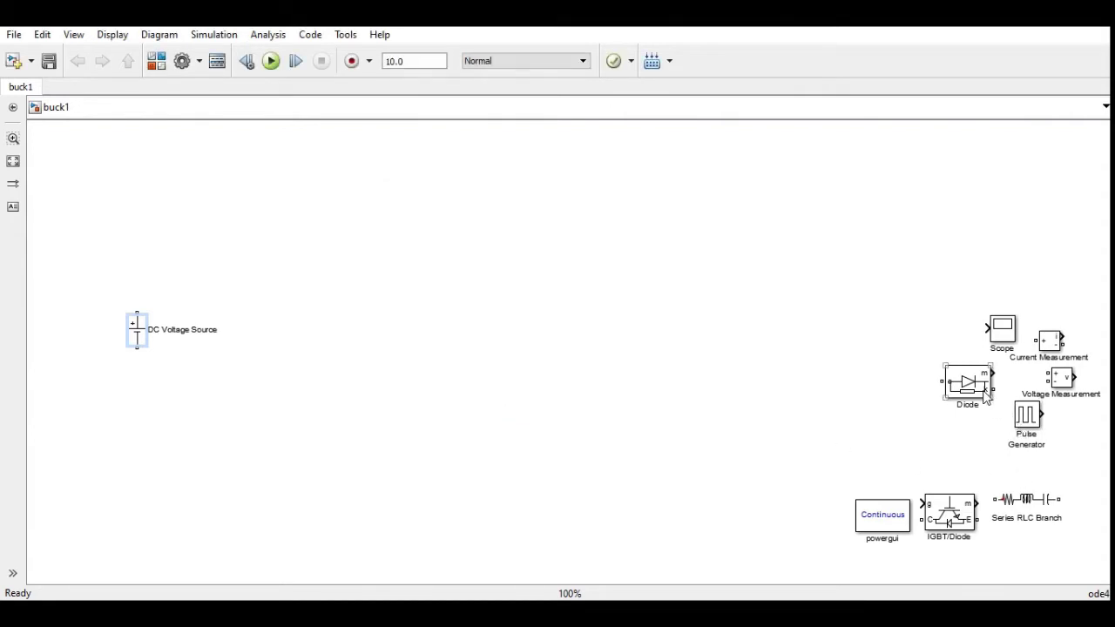
# - Place the IGBT/Diode up and right of the source, and the Diode beyond it, rotated vertically with its cathode facing up
pyautogui.moveTo(987, 408); pyautogui.dragTo(926, 416)
pyautogui.moveTo(952, 517); pyautogui.dragTo(247, 264)
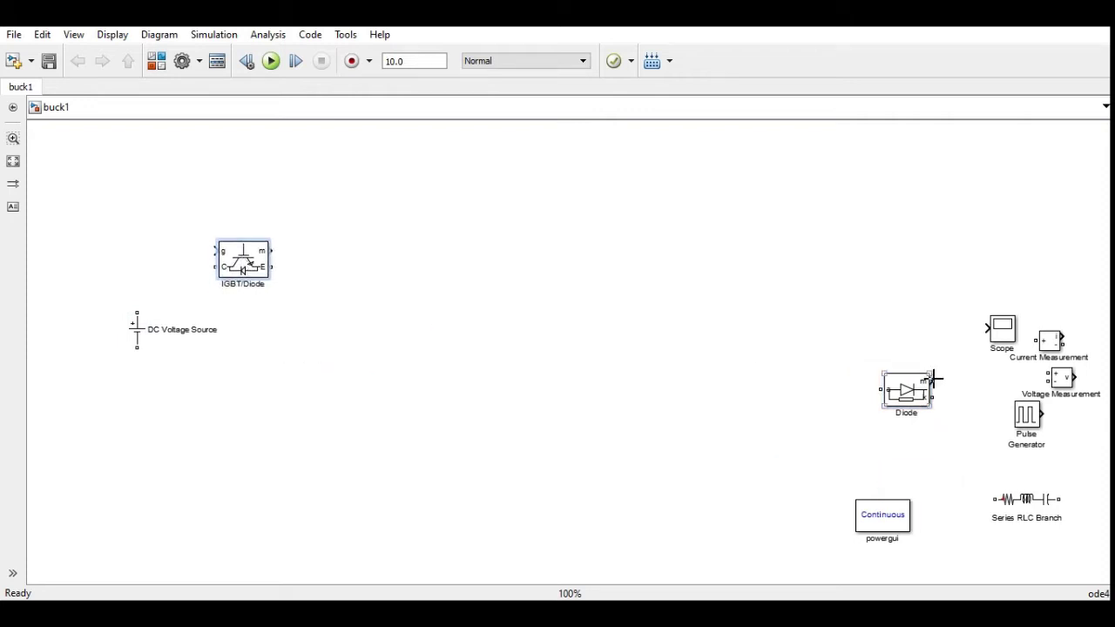
pyautogui.moveTo(914, 397); pyautogui.dragTo(352, 342)
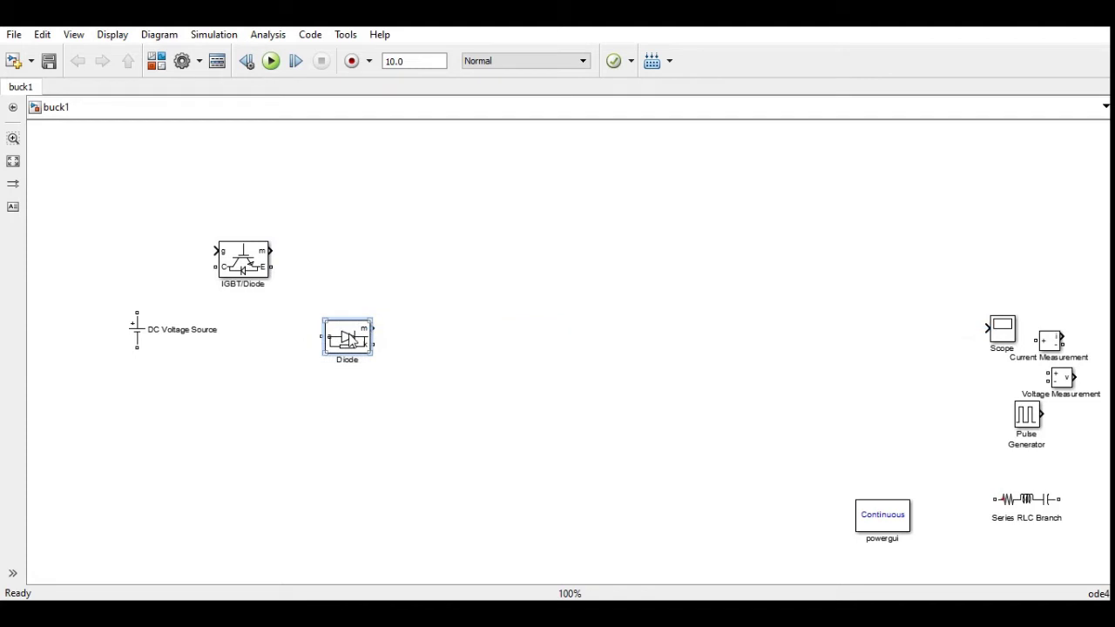
pyautogui.hotkey('ctrl', 'r')
pyautogui.hotkey('ctrl', 'r')
pyautogui.hotkey('ctrl', 'r')
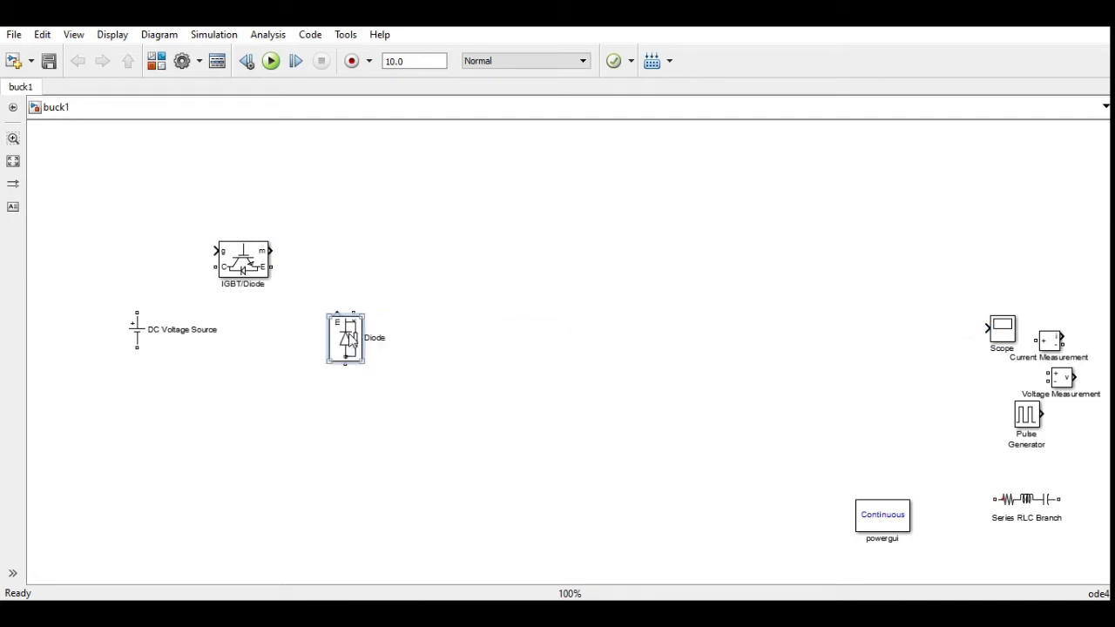
pyautogui.moveTo(346, 342); pyautogui.dragTo(344, 332)
# - Place the Series RLC Branch to the right of the IGBT and configure it as an L branch of 0.3e-3 H
pyautogui.click(1039, 517)
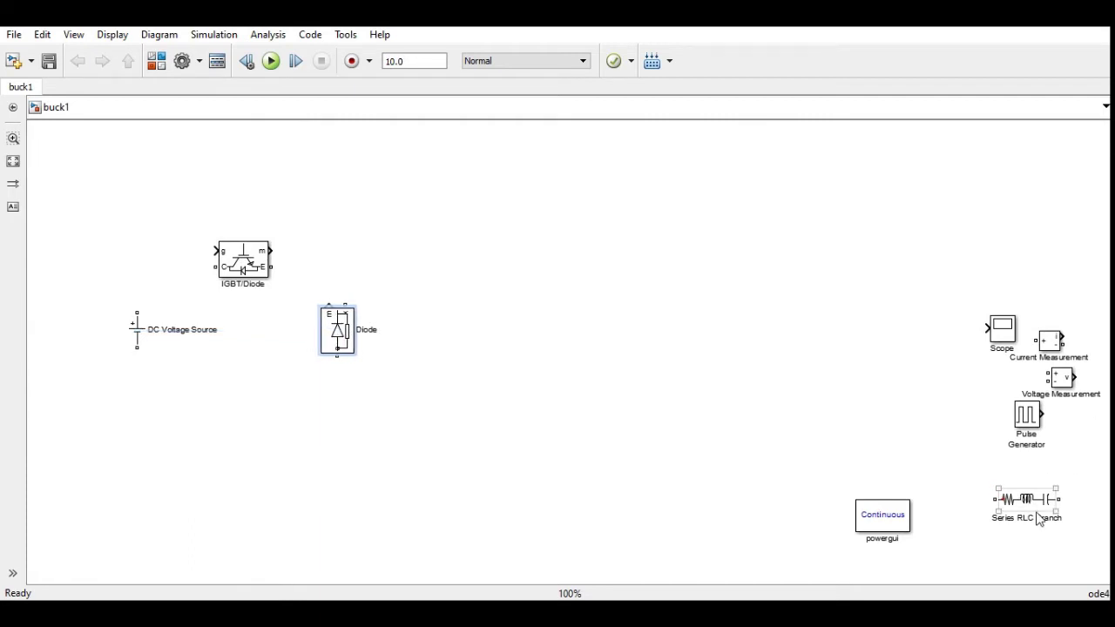
pyautogui.moveTo(1031, 504); pyautogui.dragTo(440, 276)
pyautogui.doubleClick(440, 275)
pyautogui.click(503, 232)
pyautogui.click(481, 274)
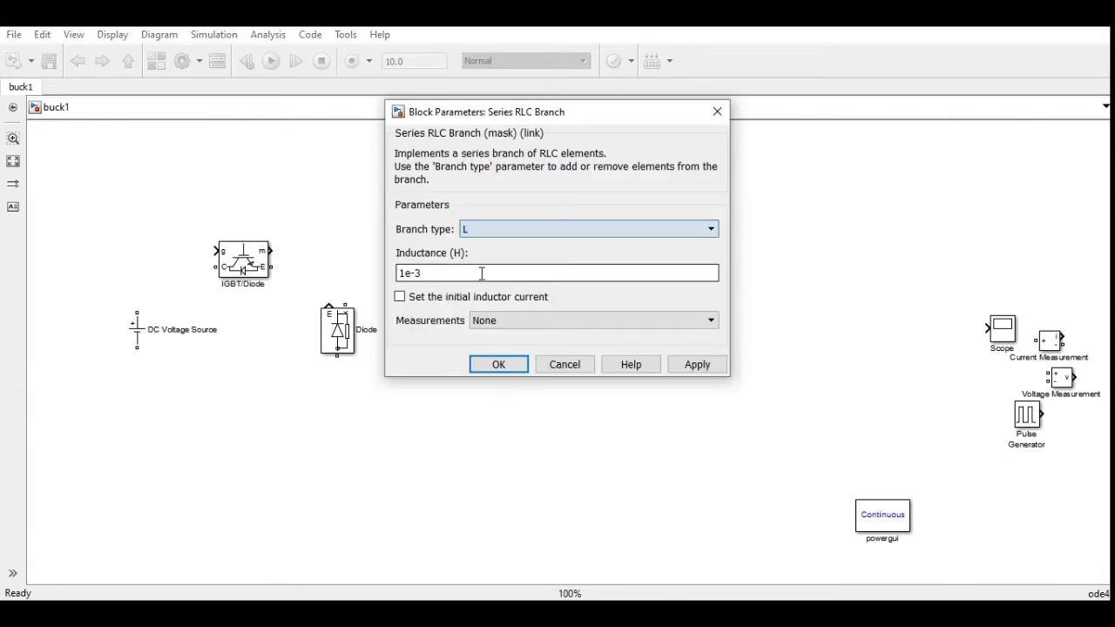
pyautogui.doubleClick(404, 275)
pyautogui.click(402, 274)
pyautogui.write('0')
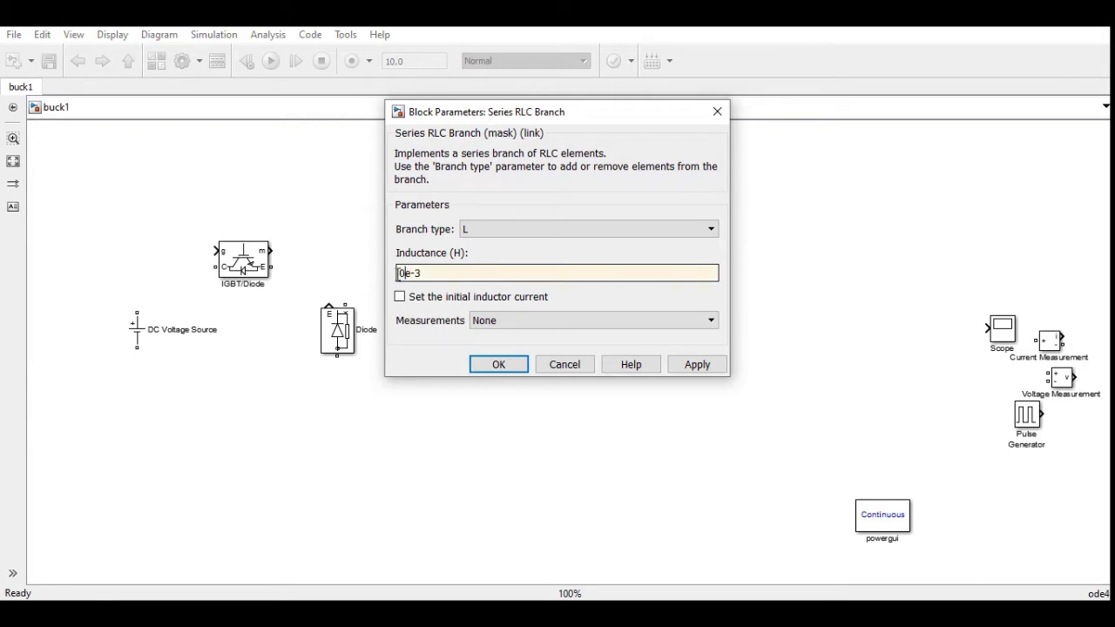
pyautogui.write('.')
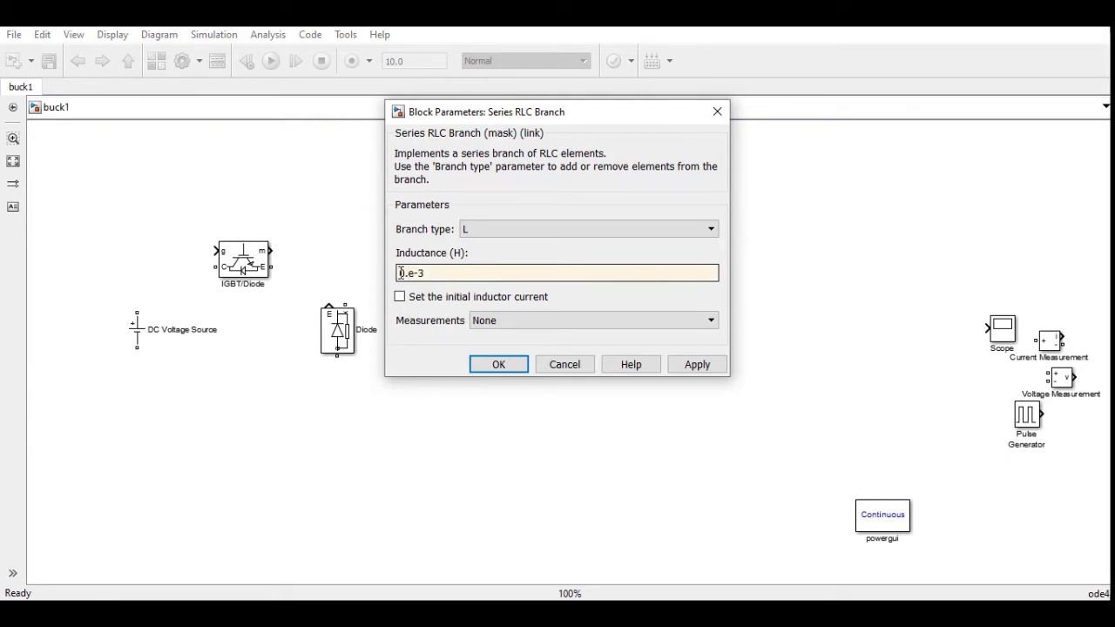
pyautogui.write('3')
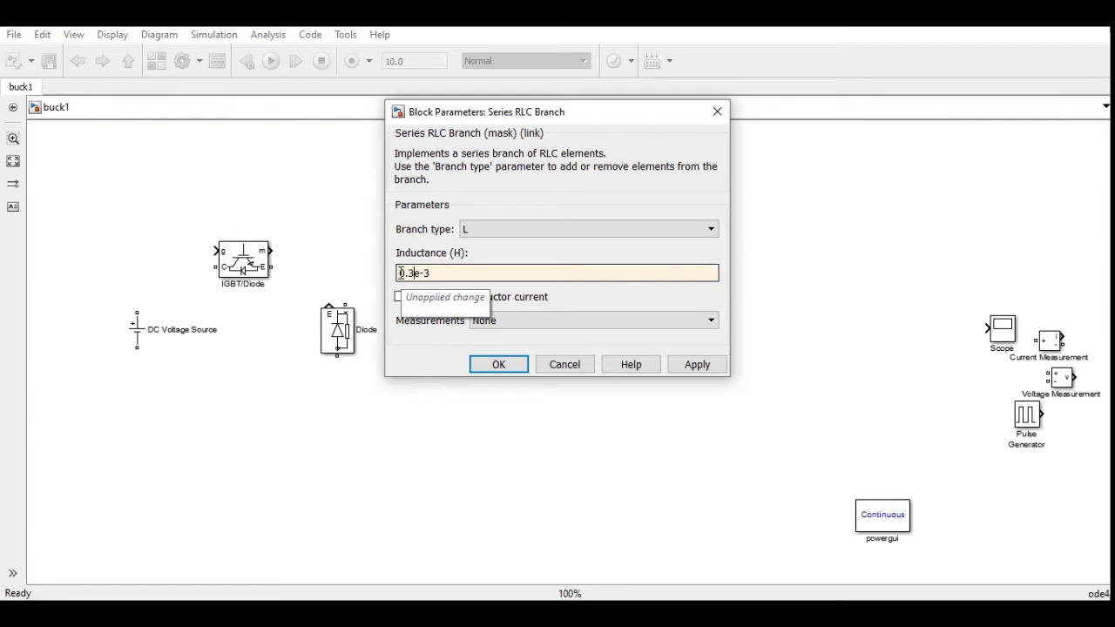
pyautogui.click(491, 365)
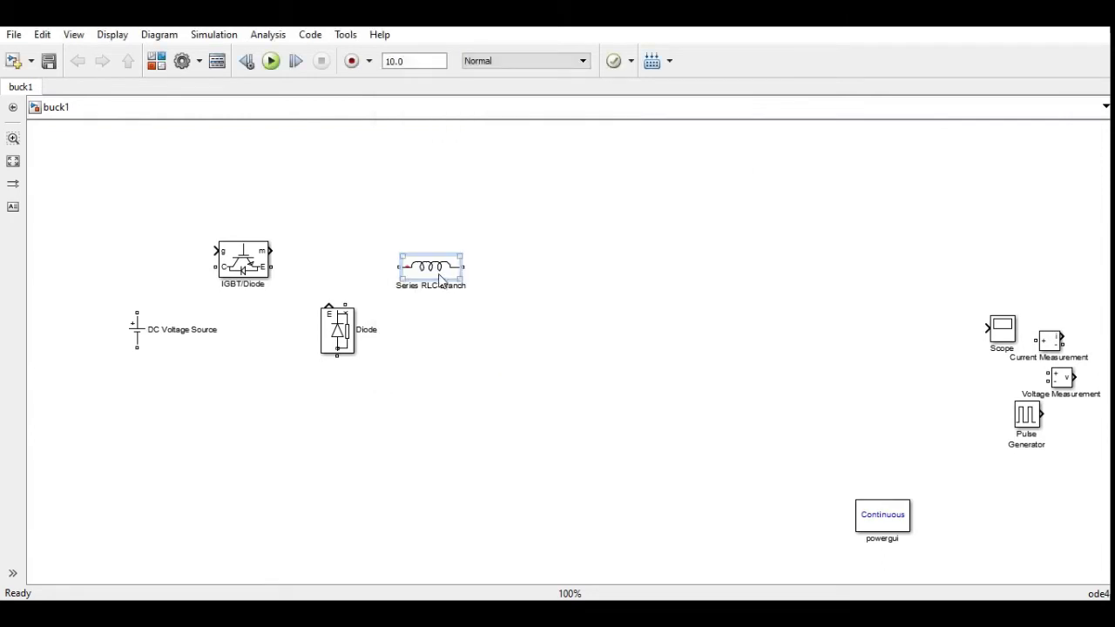
# - Duplicate the inductor branch below and to its right, and configure the copy as a C branch of 200e-6 F
pyautogui.moveTo(442, 271); pyautogui.dragTo(494, 332)
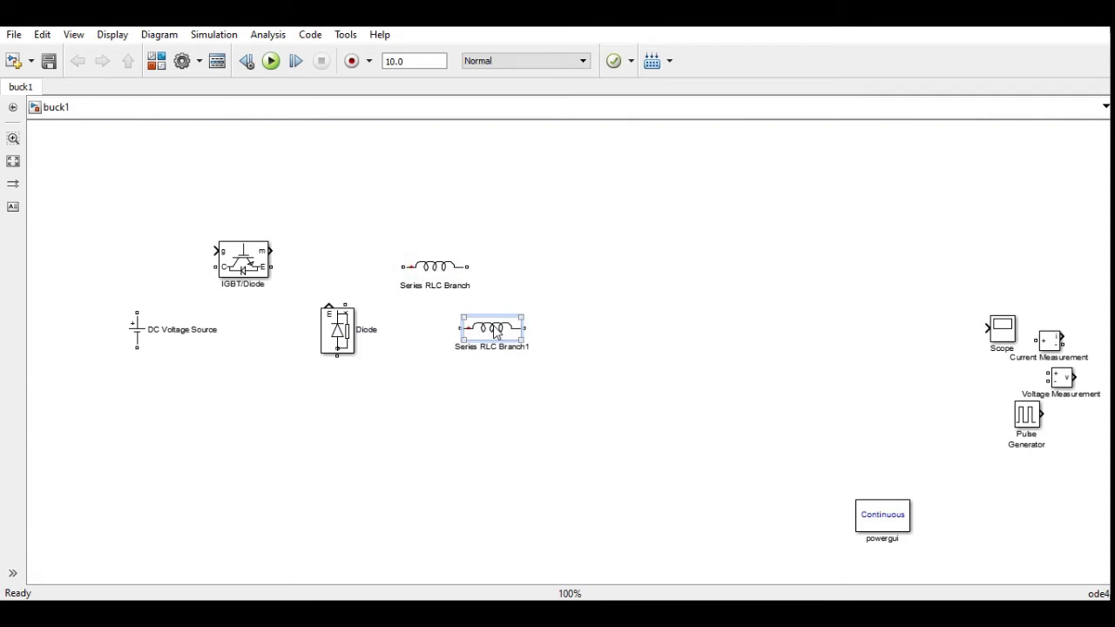
pyautogui.doubleClick(494, 332)
pyautogui.click(498, 288)
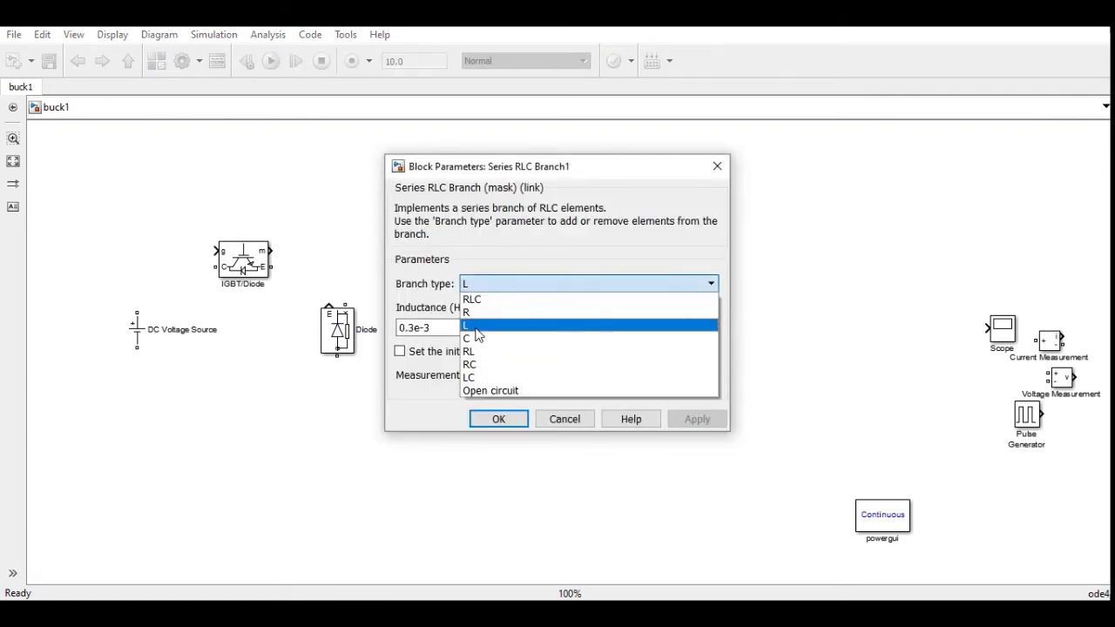
pyautogui.click(476, 338)
pyautogui.doubleClick(407, 331)
pyautogui.click(406, 331)
pyautogui.press('BackSpace')
pyautogui.write('200e-6')
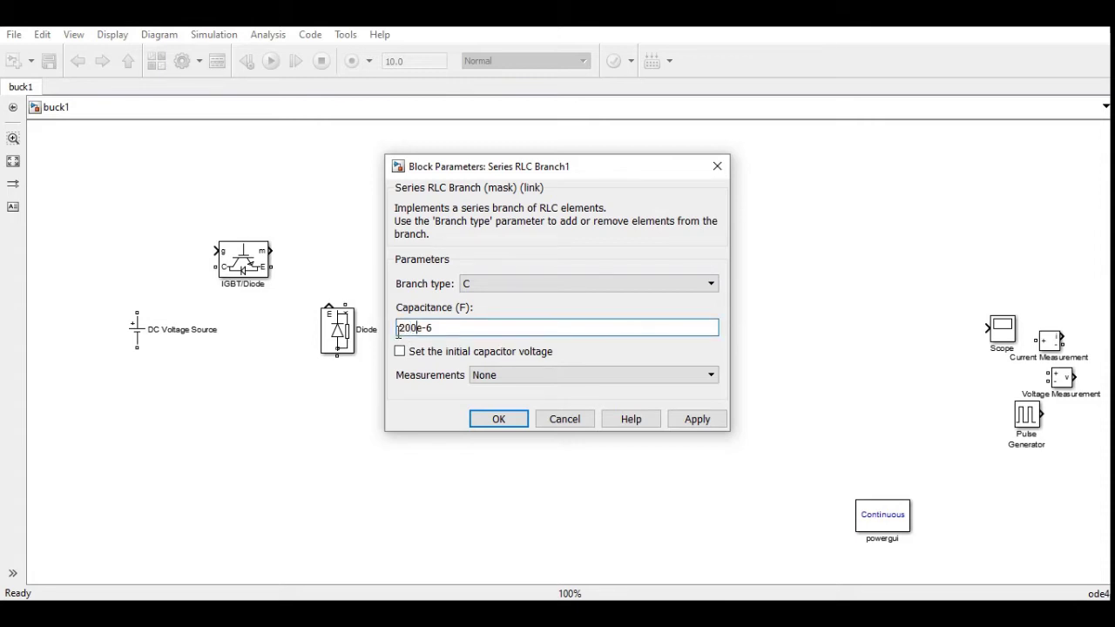
pyautogui.click(499, 418)
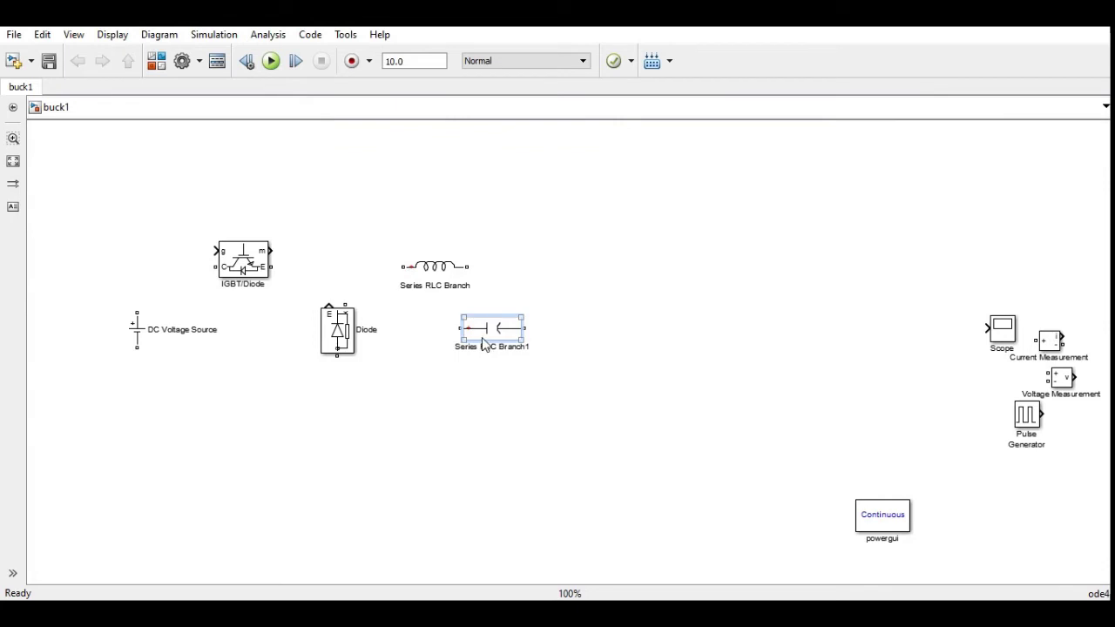
# - Rotate the capacitor branch to vertical and shift it slightly to the right
pyautogui.hotkey('ctrl', 'r')
pyautogui.hotkey('ctrl', 'r')
pyautogui.hotkey('ctrl', 'r')
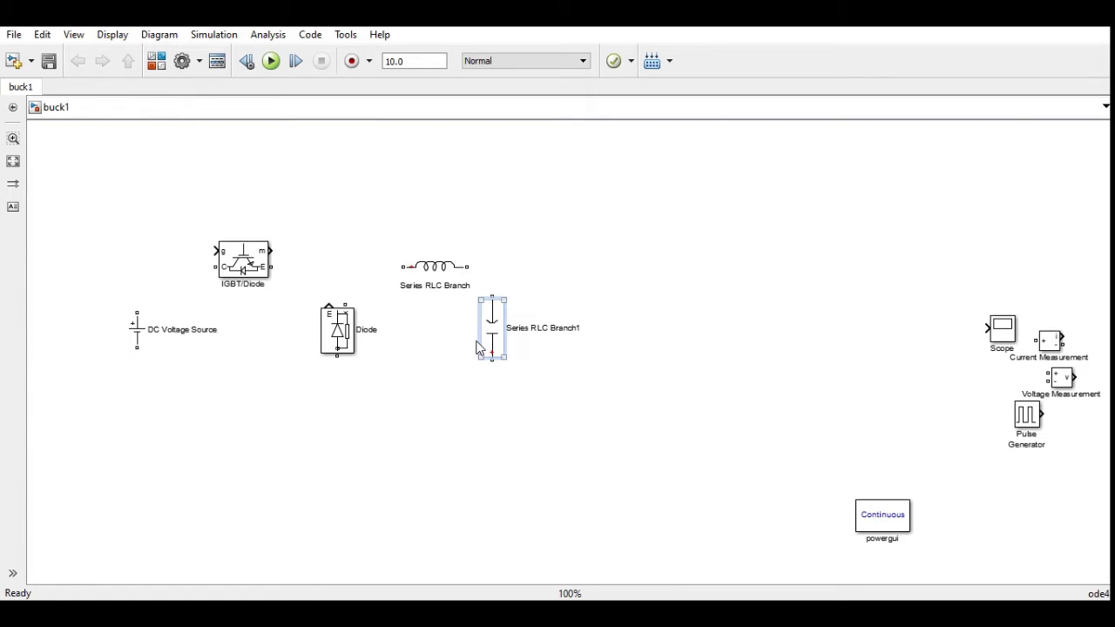
pyautogui.moveTo(489, 337); pyautogui.dragTo(501, 346)
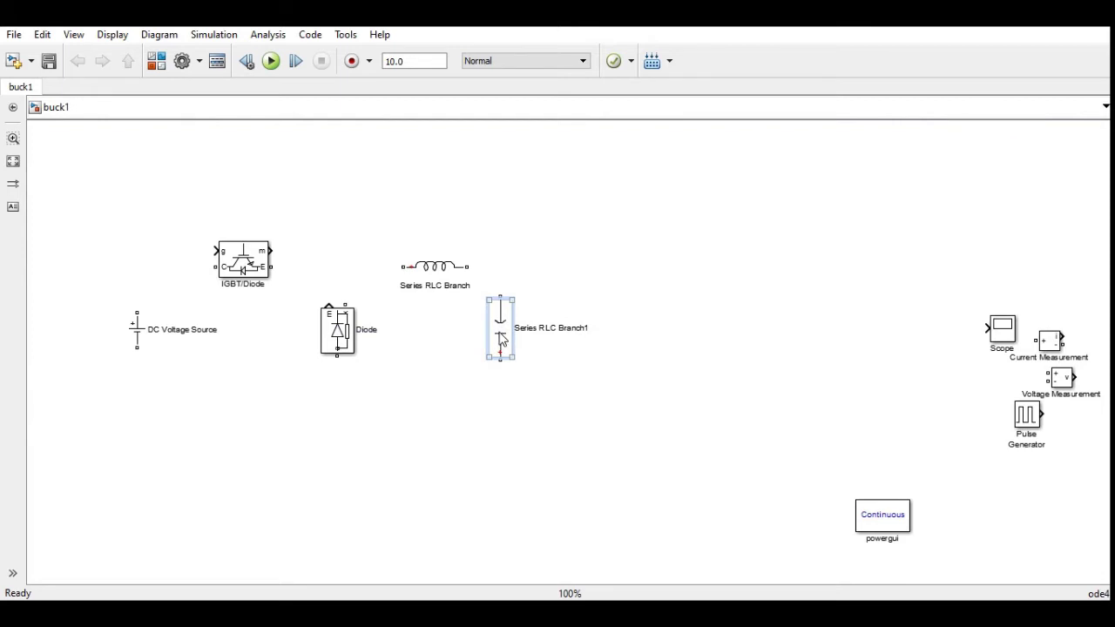
# - Duplicate the capacitor to its right, change the copy to an R branch with a new resistance, and space both branches level
pyautogui.moveTo(501, 340); pyautogui.dragTo(613, 335)
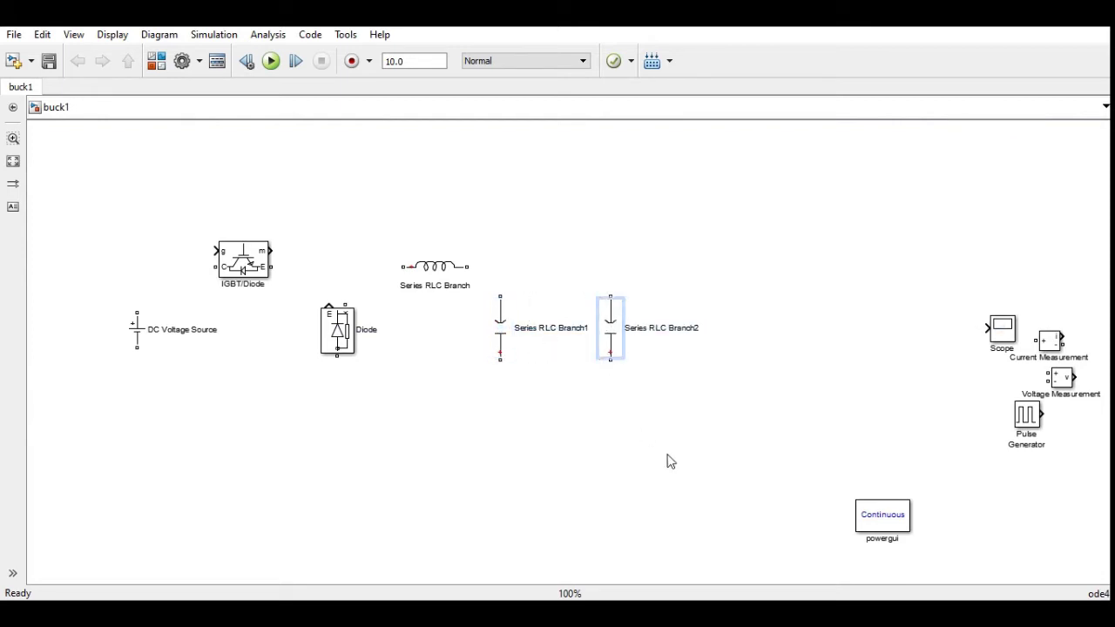
pyautogui.doubleClick(614, 334)
pyautogui.click(590, 285)
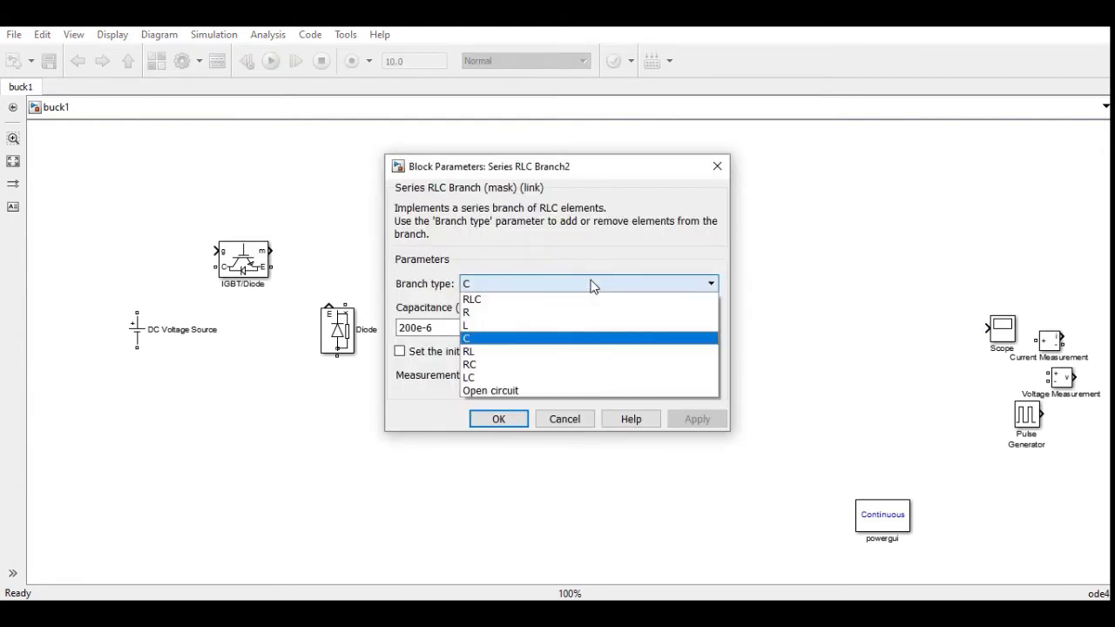
pyautogui.click(495, 312)
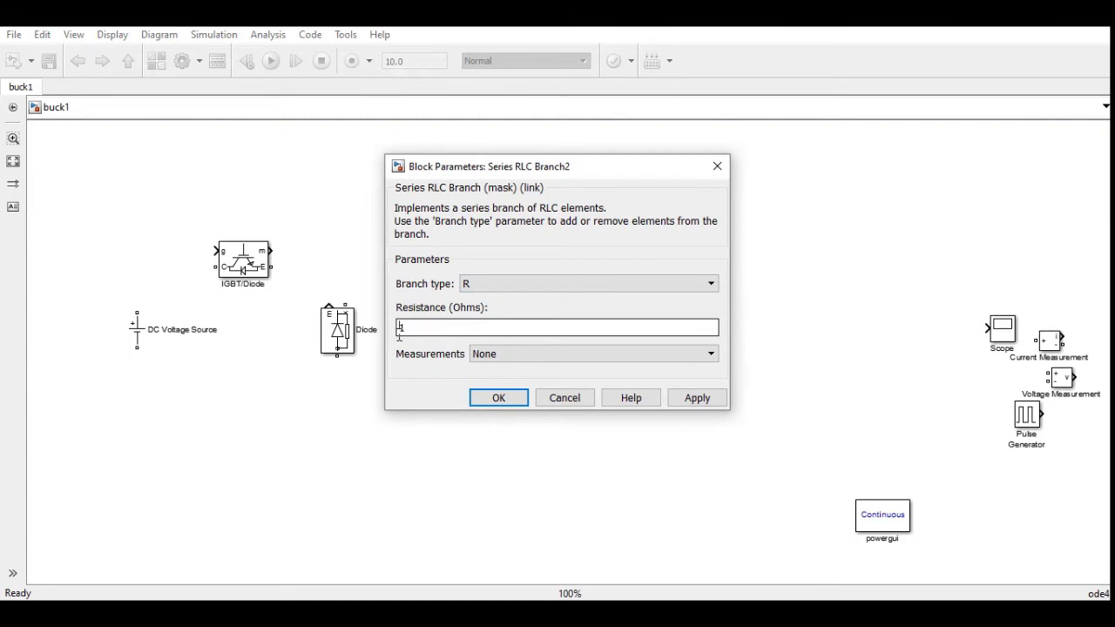
pyautogui.write('0')
pyautogui.click(500, 398)
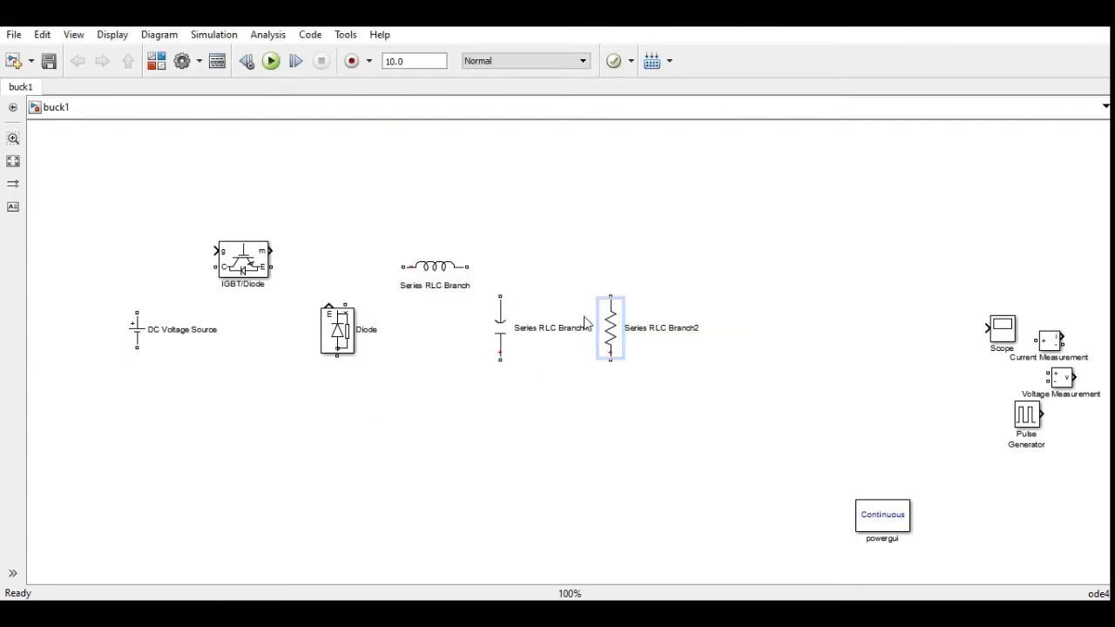
pyautogui.moveTo(608, 340); pyautogui.dragTo(620, 348)
pyautogui.moveTo(505, 334); pyautogui.dragTo(529, 342)
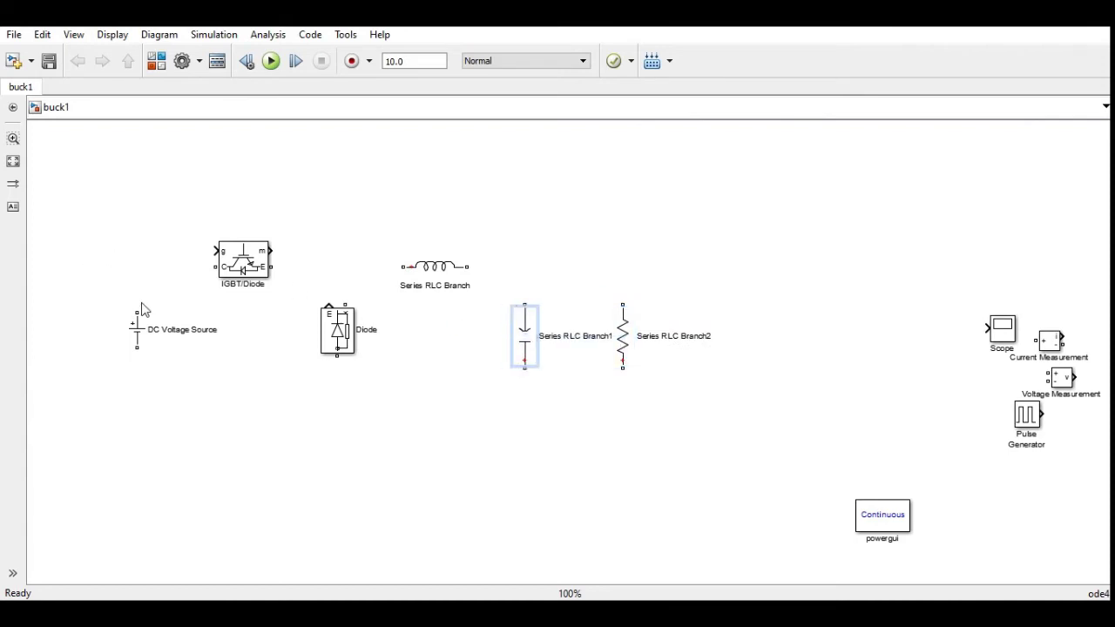
# - Wire the source's positive terminal through the IGBT and inductor to the resistor, and tie the diode's cathode and the capacitor to that rail
pyautogui.moveTo(136, 308); pyautogui.dragTo(624, 304)
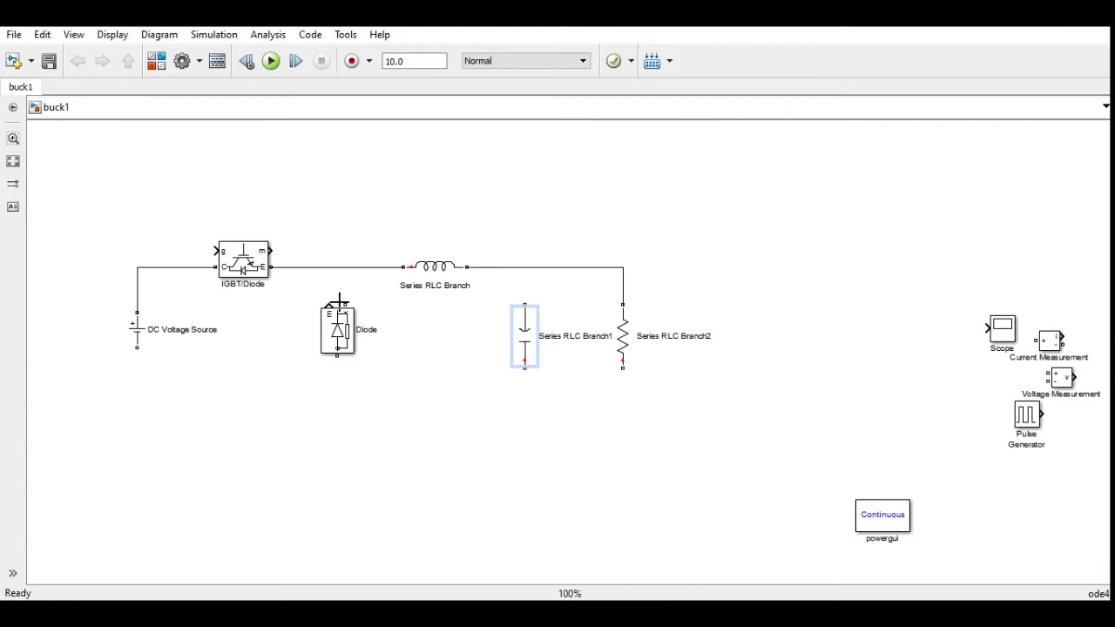
pyautogui.moveTo(341, 299); pyautogui.dragTo(344, 267)
pyautogui.moveTo(526, 302); pyautogui.dragTo(521, 266)
# - Wire the source's negative terminal to the resistor's lower end, lower that return line, and connect the diode's anode to it
pyautogui.moveTo(138, 357)
pyautogui.mouseDown()
pyautogui.moveTo(498, 443)
pyautogui.moveTo(648, 398)
pyautogui.moveTo(622, 373)
pyautogui.mouseUp()
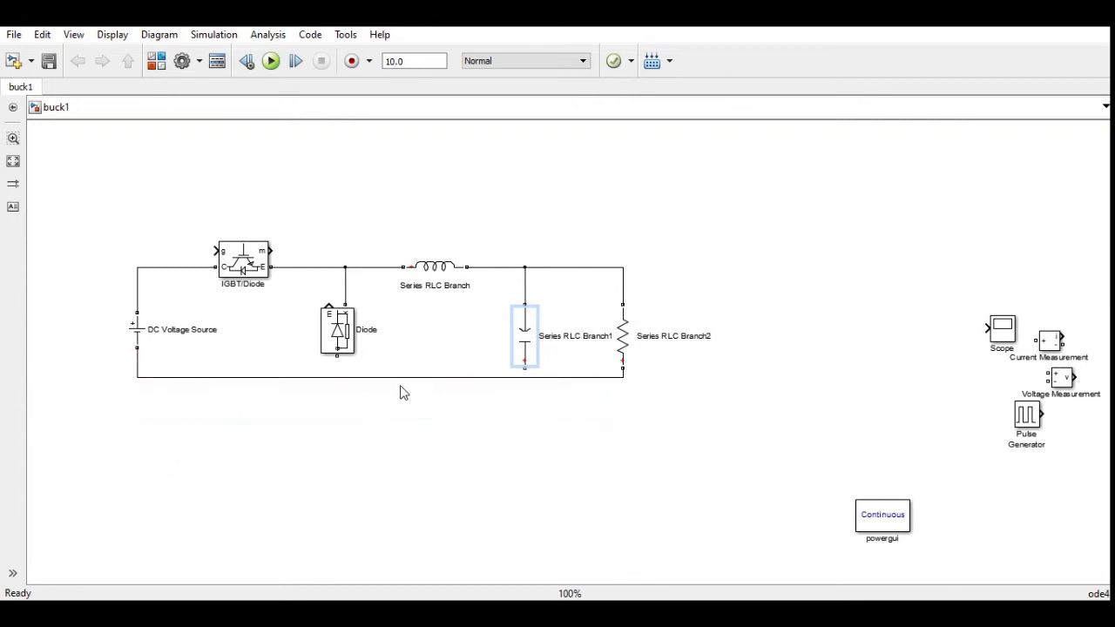
pyautogui.moveTo(392, 381); pyautogui.dragTo(393, 436)
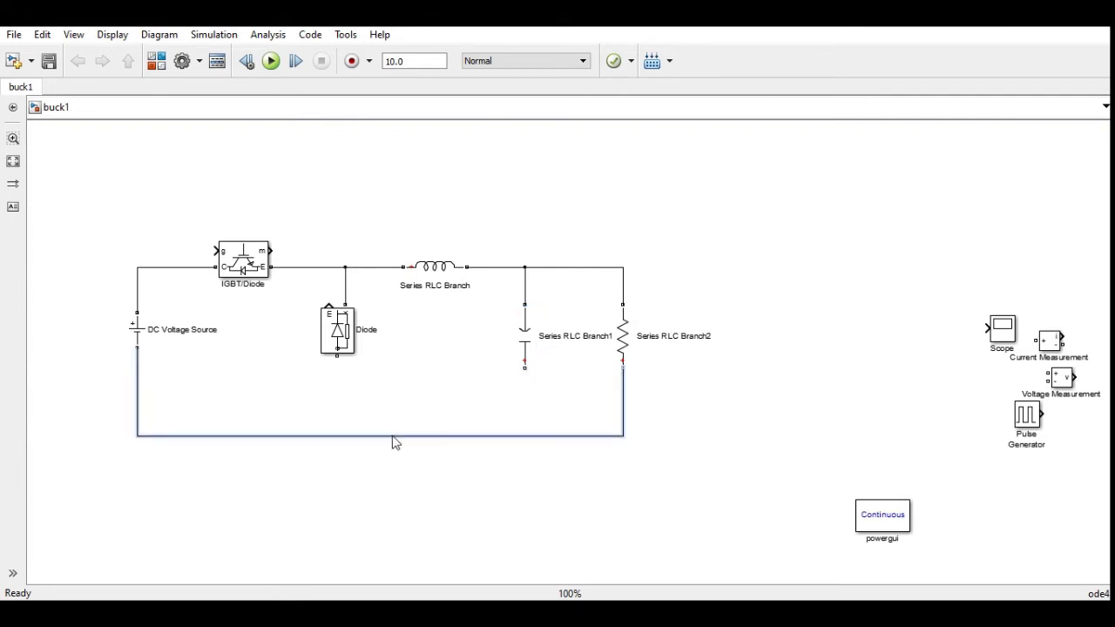
pyautogui.moveTo(339, 357); pyautogui.dragTo(346, 435)
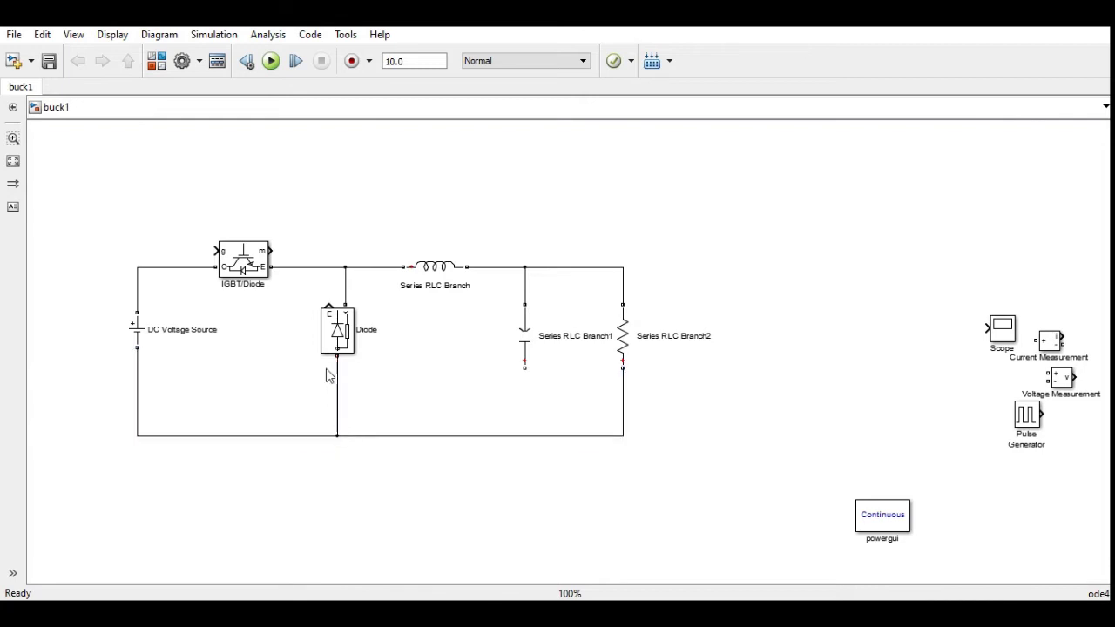
# - Lower the diode, source, capacitor and resistor between the two rails, and connect the capacitor's lower end to the return line
pyautogui.moveTo(347, 348); pyautogui.dragTo(351, 381)
pyautogui.moveTo(140, 345); pyautogui.dragTo(141, 377)
pyautogui.moveTo(524, 344); pyautogui.dragTo(526, 436)
pyautogui.moveTo(636, 353); pyautogui.dragTo(639, 377)
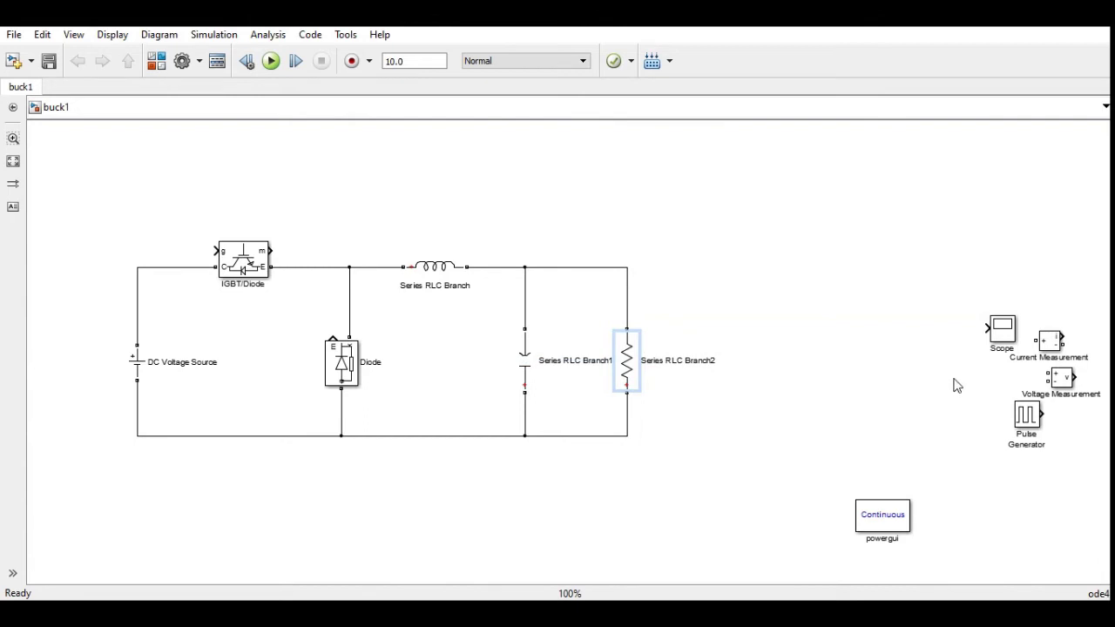
# - Place the Pulse Generator above the IGBT and set its period to 1/25000 s and its pulse width to 50%
pyautogui.moveTo(1021, 425); pyautogui.dragTo(180, 213)
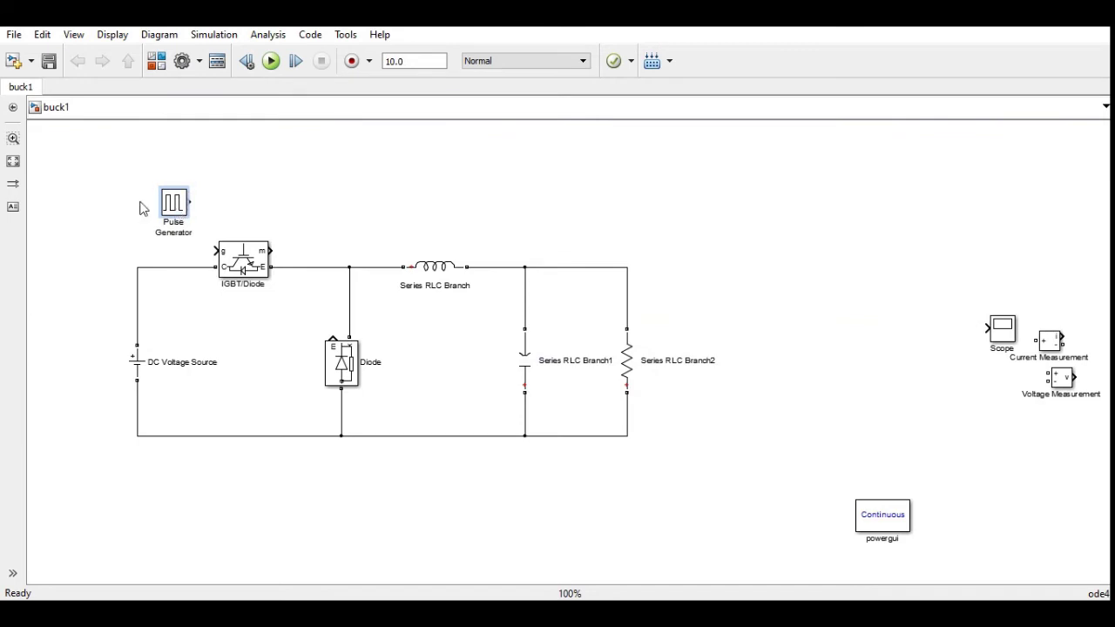
pyautogui.doubleClick(180, 206)
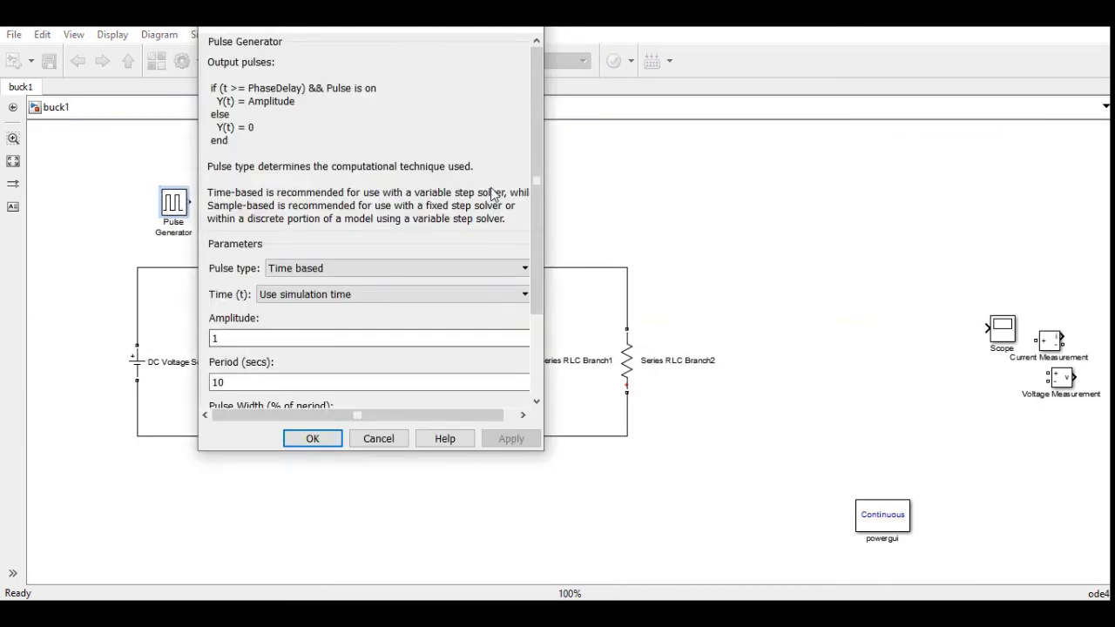
pyautogui.moveTo(537, 156); pyautogui.dragTo(547, 298)
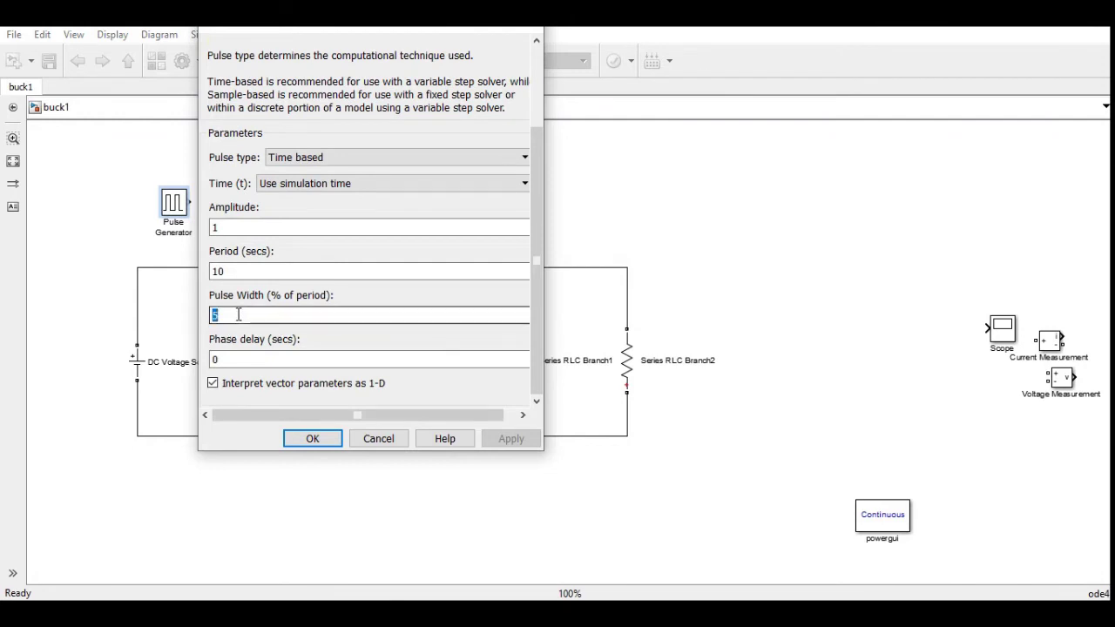
pyautogui.write('50')
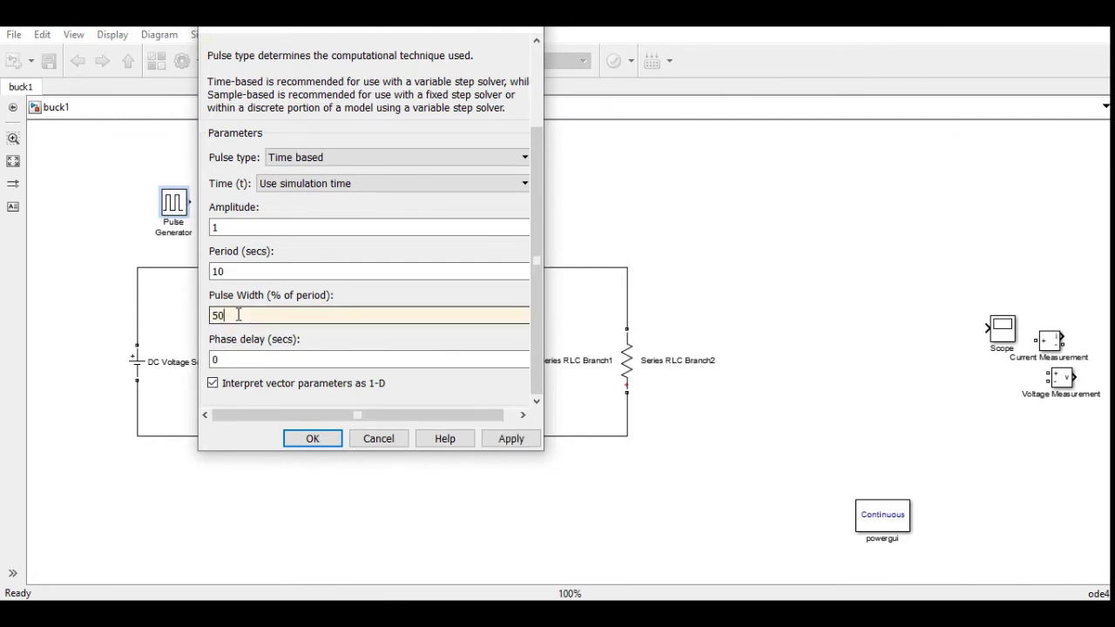
pyautogui.doubleClick(238, 272)
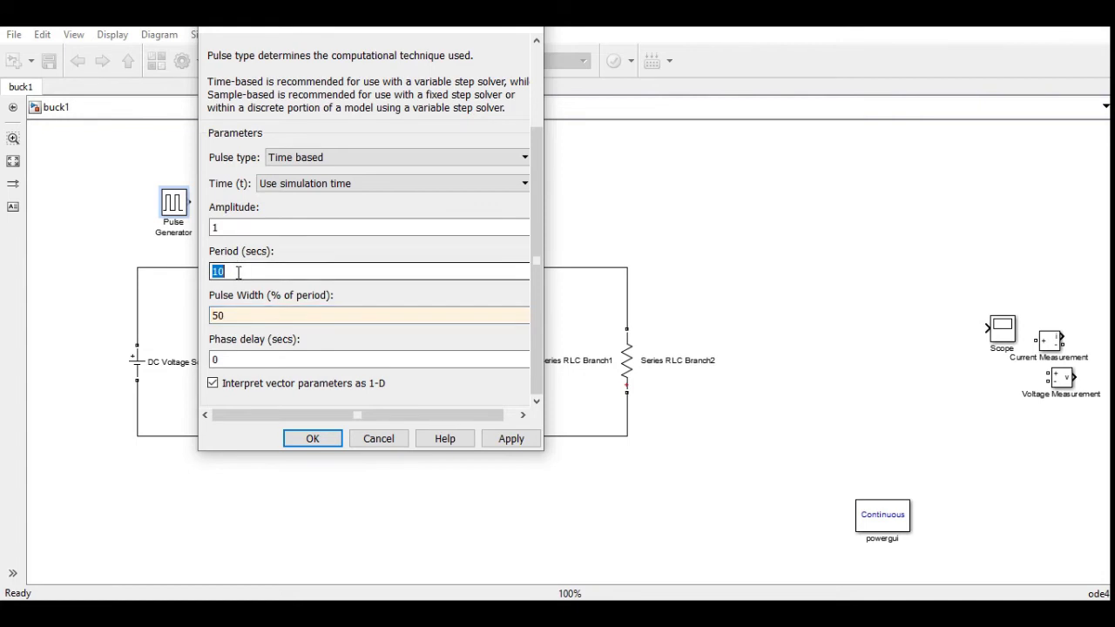
pyautogui.write('1/25')
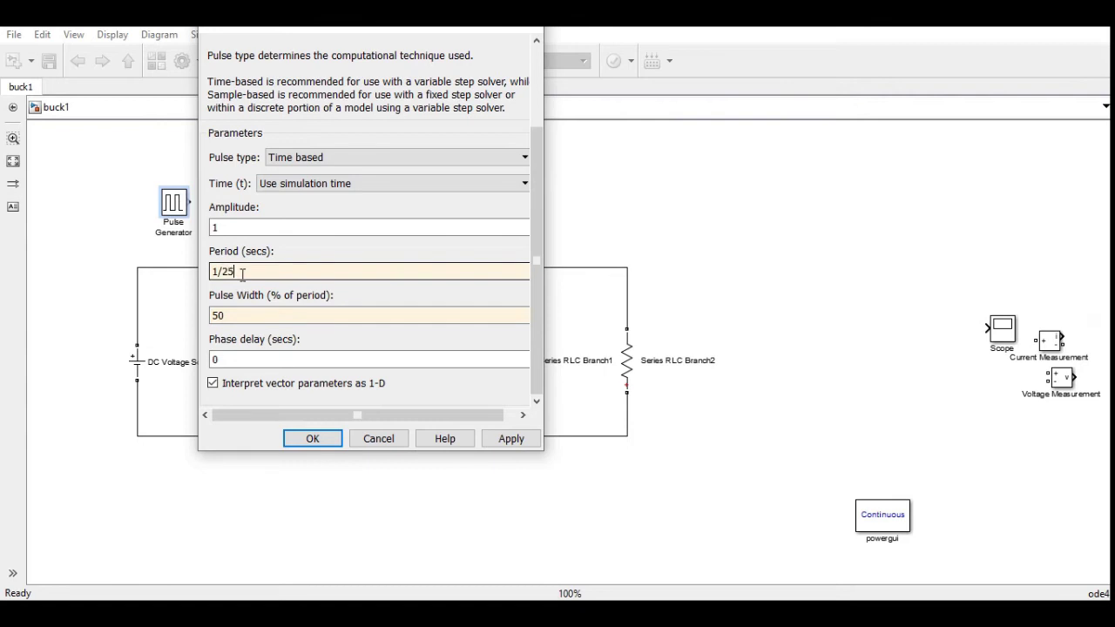
pyautogui.write('000')
pyautogui.moveTo(258, 272); pyautogui.dragTo(200, 269)
pyautogui.click(244, 321)
pyautogui.moveTo(223, 321); pyautogui.dragTo(213, 321)
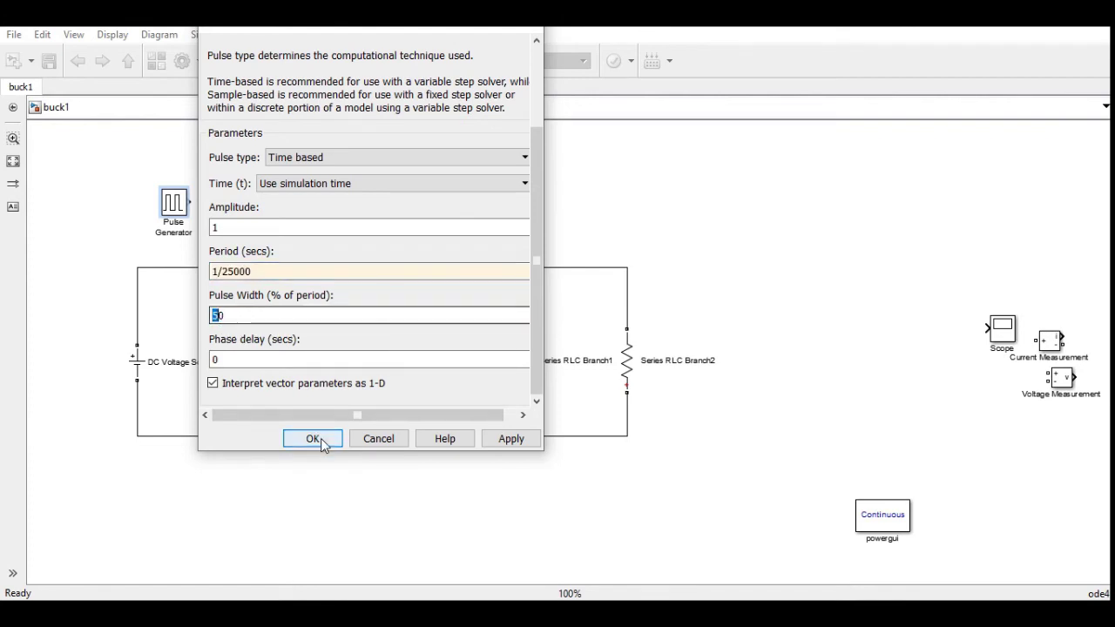
pyautogui.click(314, 439)
# - Shift the capacitor slightly up and away from the resistor, and place the Current Measurement block above the rail between them
pyautogui.click(522, 365)
pyautogui.moveTo(522, 365)
pyautogui.mouseDown()
pyautogui.moveTo(519, 345)
pyautogui.moveTo(510, 352)
pyautogui.mouseUp()
pyautogui.moveTo(1059, 357); pyautogui.dragTo(579, 237)
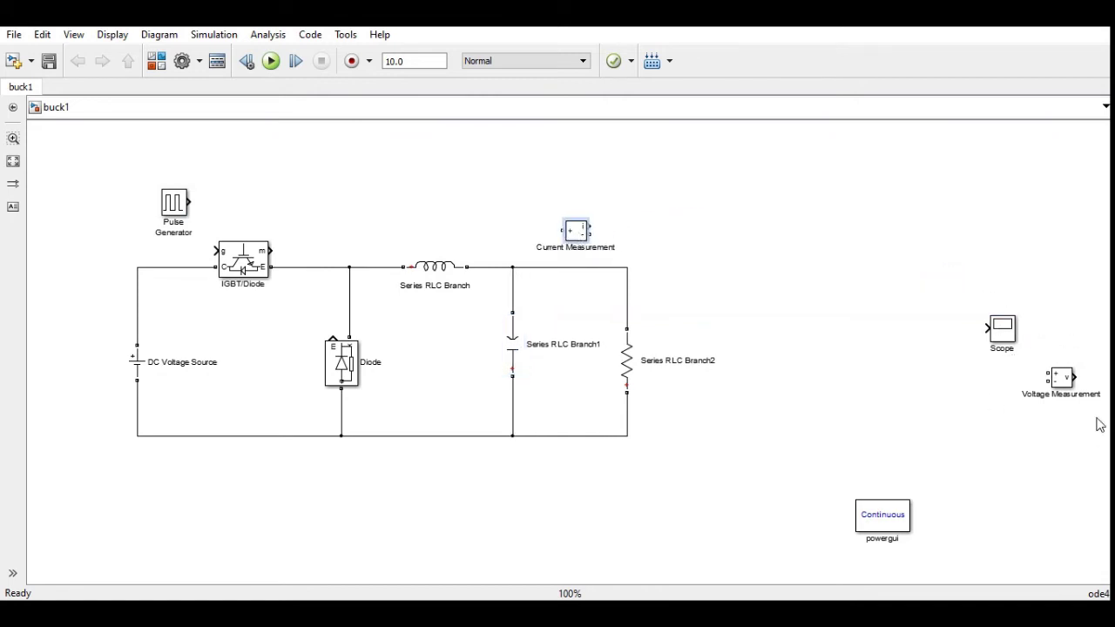
# - Wire the Voltage Measurement block across the resistor with tidy leads, and bring the Scope closer to the circuit
pyautogui.moveTo(1071, 386); pyautogui.dragTo(629, 318)
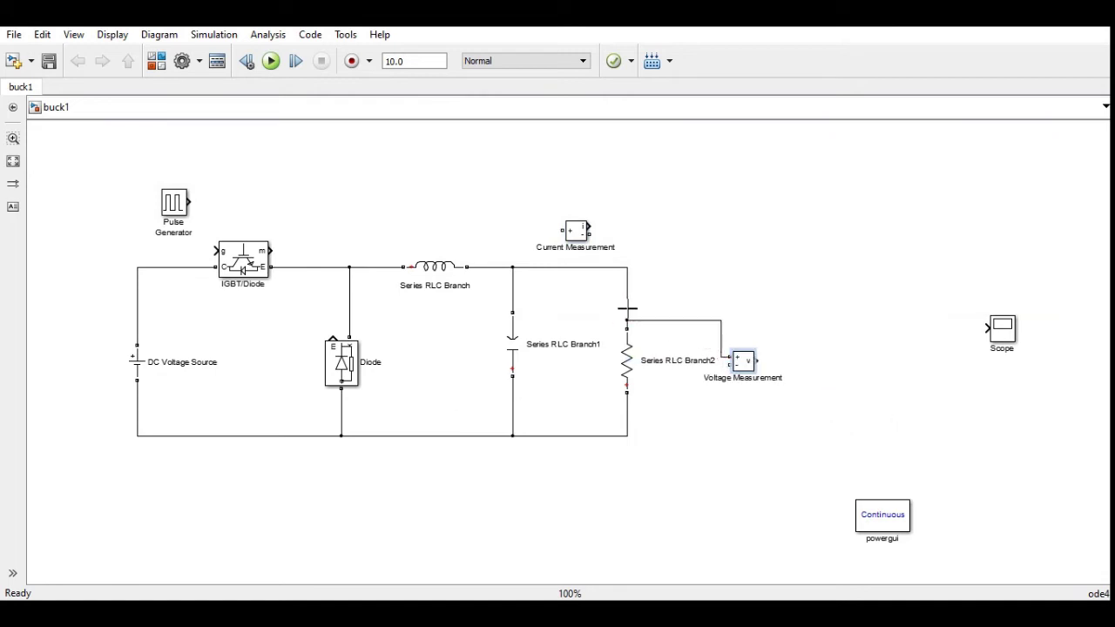
pyautogui.moveTo(727, 366); pyautogui.dragTo(626, 420)
pyautogui.moveTo(999, 330); pyautogui.dragTo(796, 228)
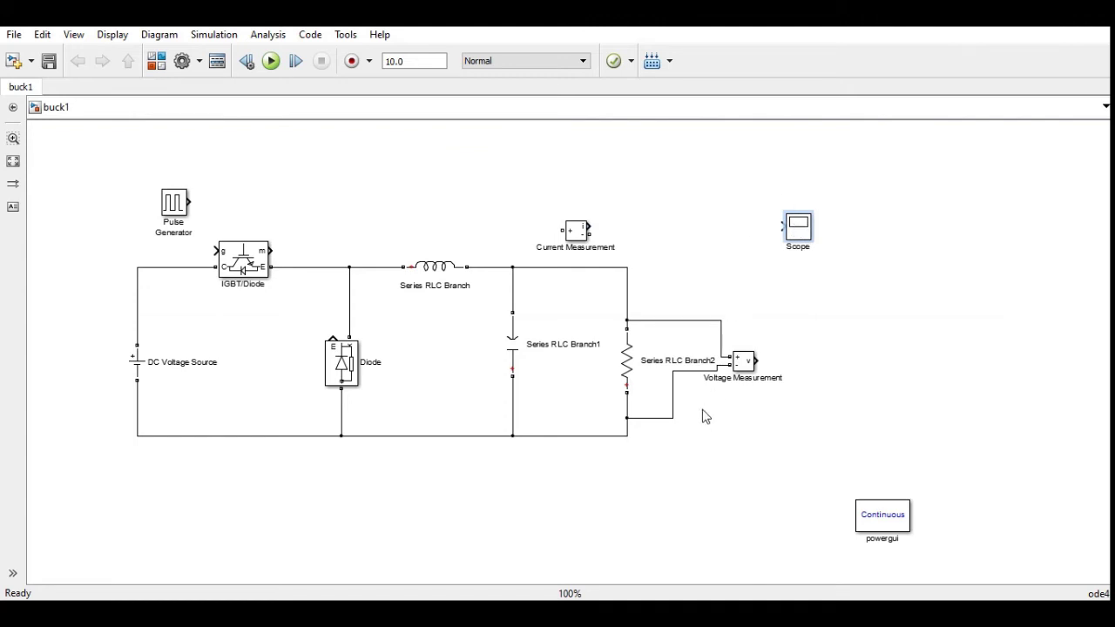
pyautogui.moveTo(688, 371); pyautogui.dragTo(688, 345)
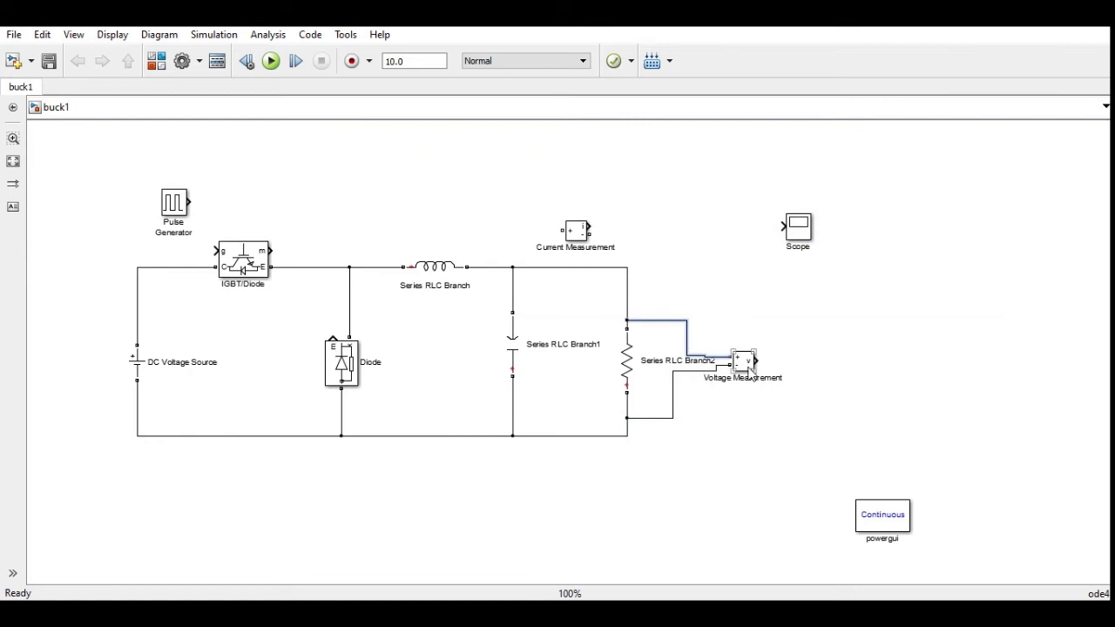
pyautogui.moveTo(750, 380); pyautogui.dragTo(755, 397)
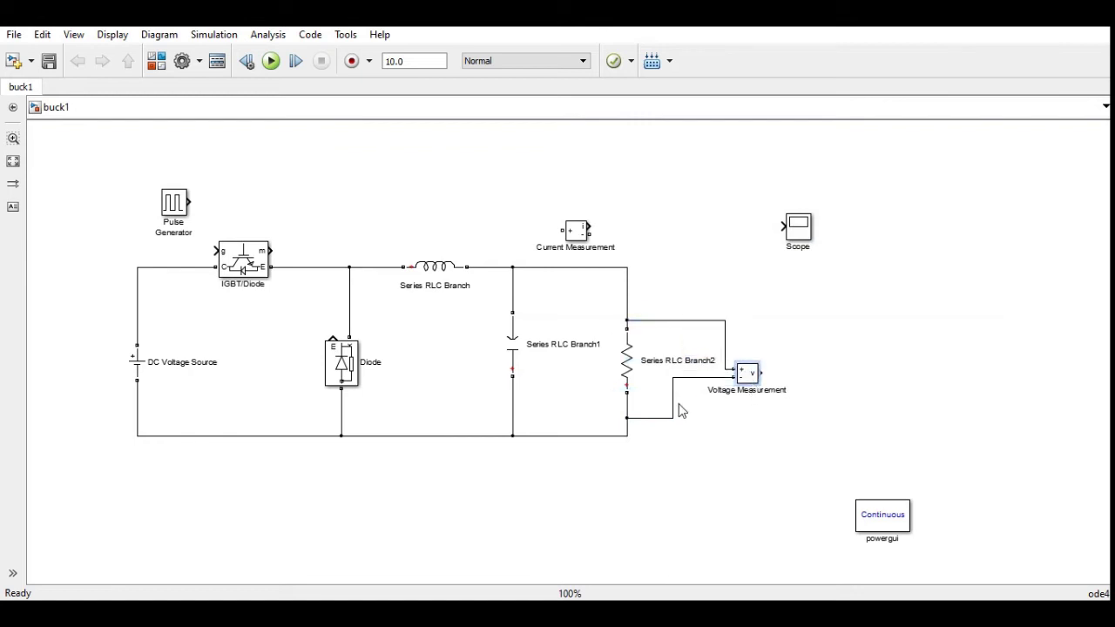
pyautogui.moveTo(673, 413); pyautogui.dragTo(718, 406)
pyautogui.click(725, 352)
# - Replace the upper rail segment between the capacitor and the resistor with the Current Measurement block wired in series
pyautogui.moveTo(800, 227); pyautogui.dragTo(590, 228)
pyautogui.click(599, 269)
pyautogui.press('Delete')
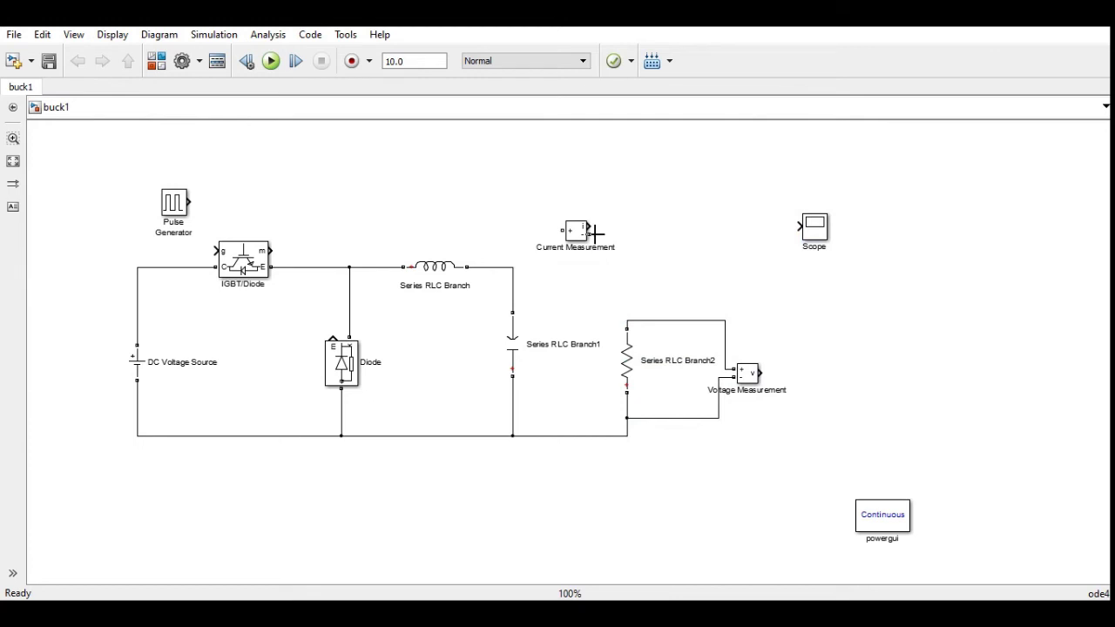
pyautogui.moveTo(590, 234); pyautogui.dragTo(590, 276)
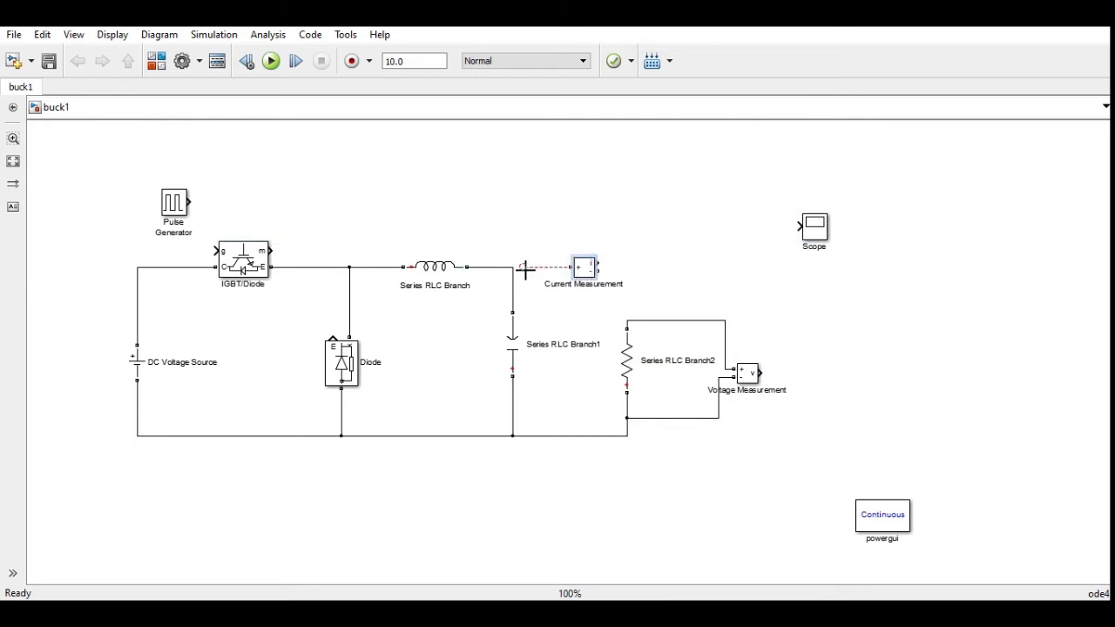
pyautogui.moveTo(598, 271)
pyautogui.mouseDown()
pyautogui.moveTo(610, 269)
pyautogui.moveTo(626, 323)
pyautogui.mouseUp()
# - Lower the Scope block, give it 2 axes, and turn off its limit on stored data points
pyautogui.click(815, 225)
pyautogui.moveTo(817, 228); pyautogui.dragTo(813, 259)
pyautogui.doubleClick(813, 259)
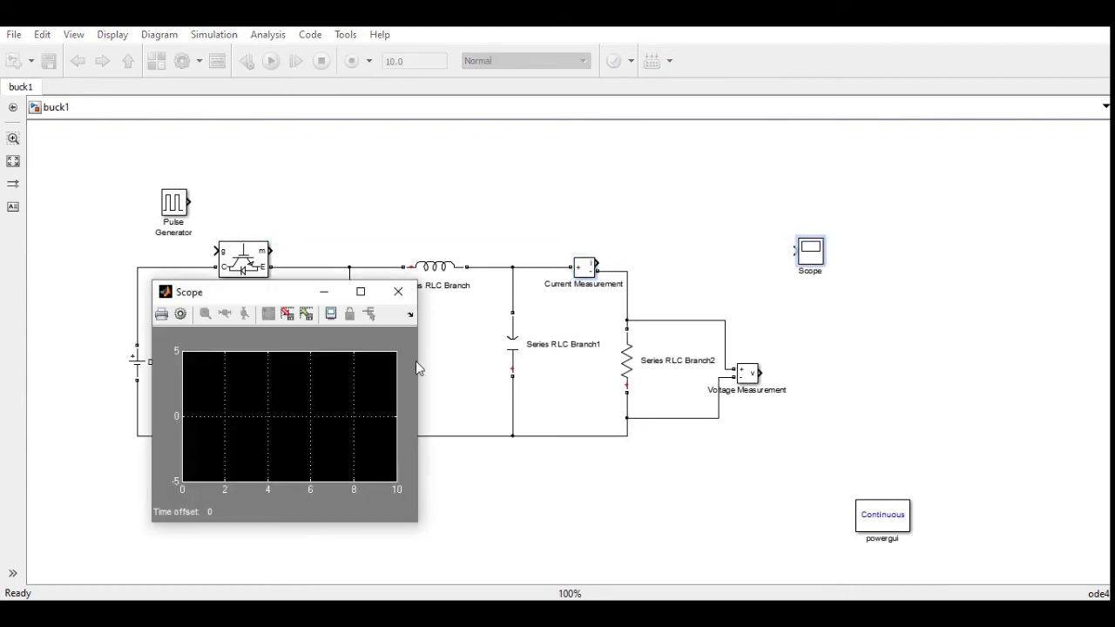
pyautogui.click(180, 313)
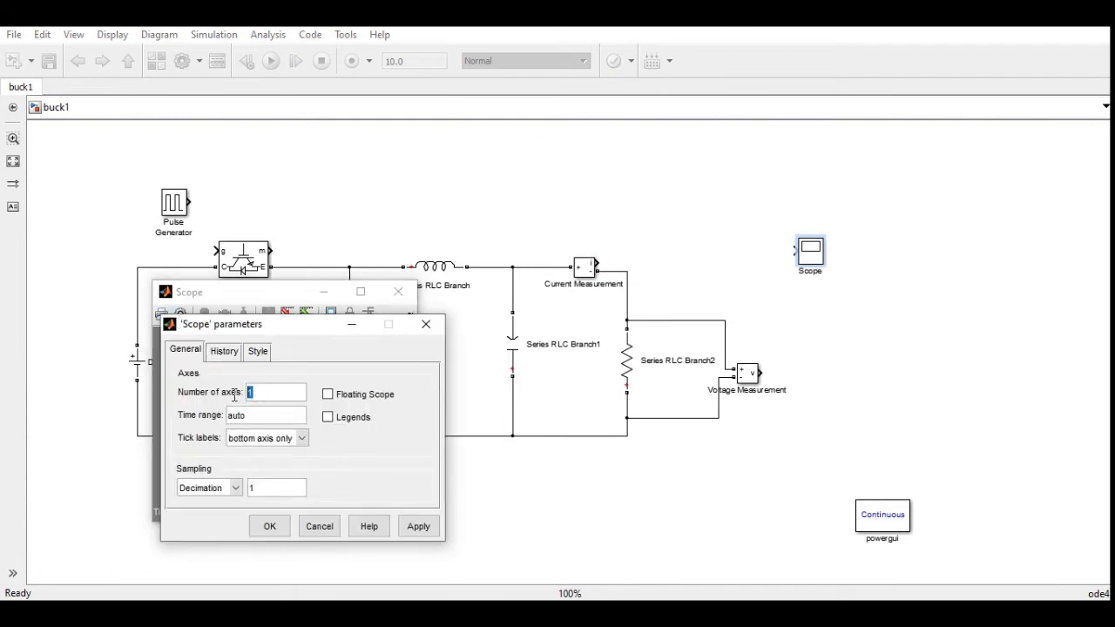
pyautogui.write('2')
pyautogui.click(416, 527)
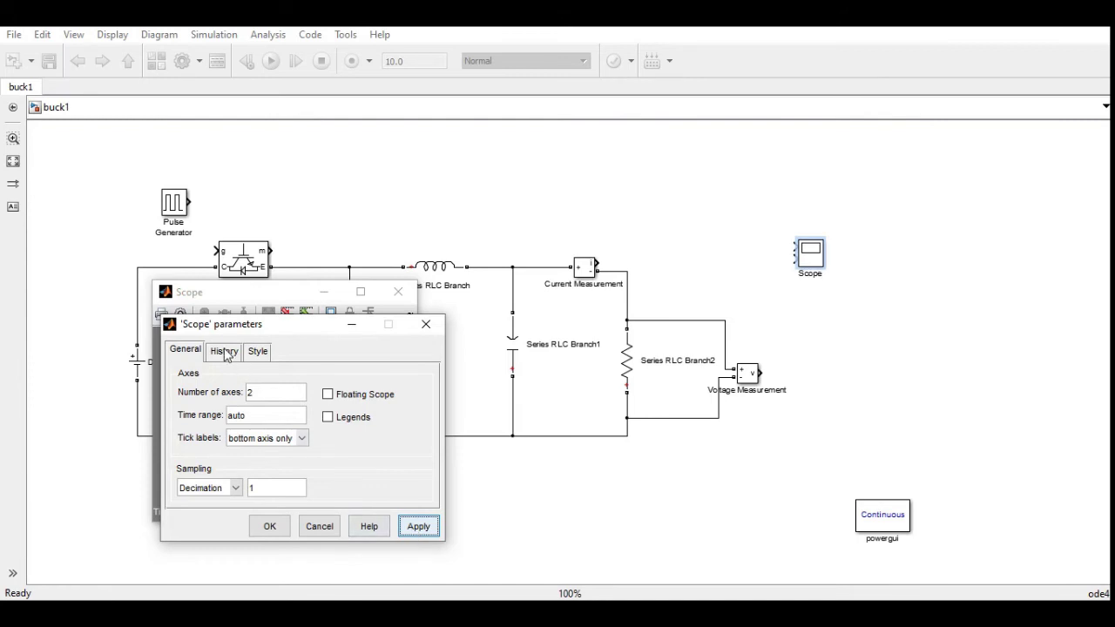
pyautogui.click(225, 351)
pyautogui.click(177, 382)
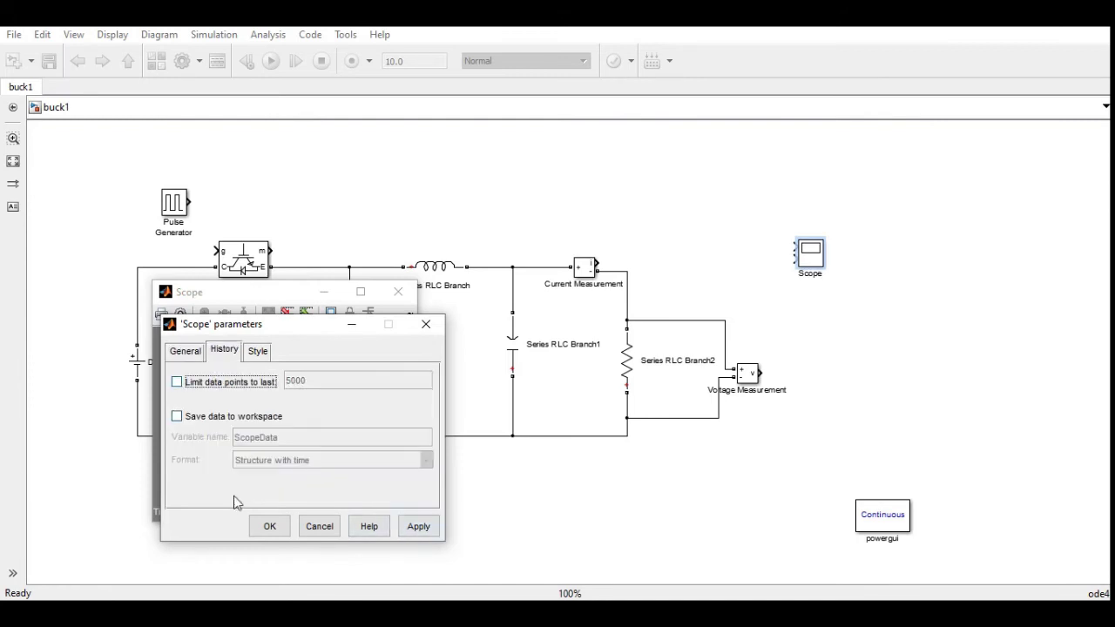
pyautogui.click(270, 527)
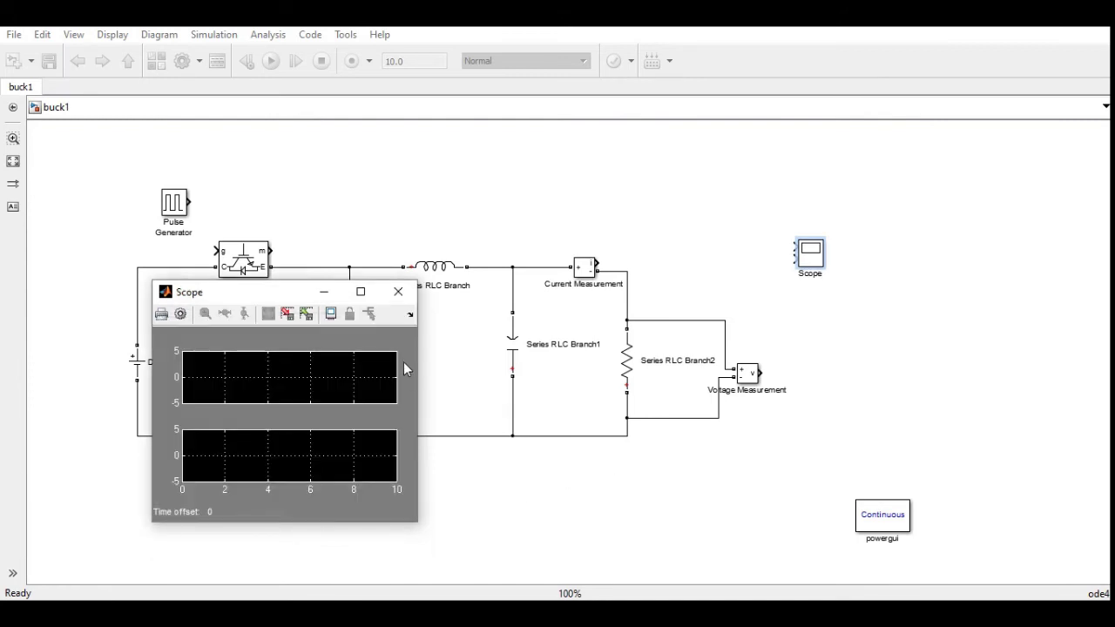
pyautogui.click(398, 291)
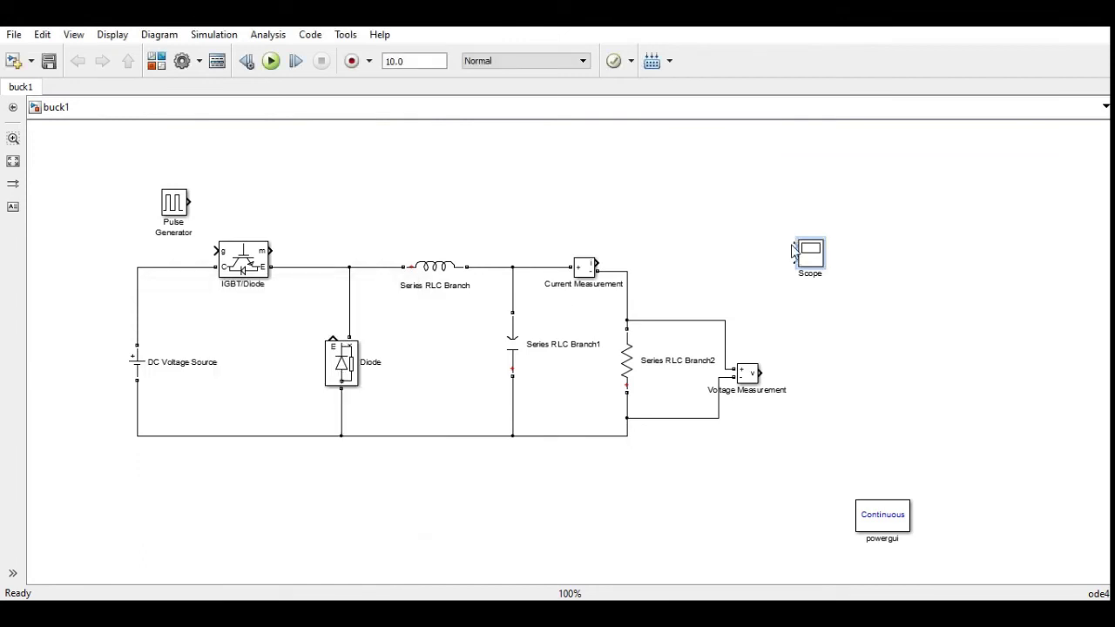
# - Connect the Current Measurement output to the Scope's first input and the Voltage Measurement output to its second input
pyautogui.moveTo(794, 248); pyautogui.dragTo(596, 262)
pyautogui.moveTo(813, 255); pyautogui.dragTo(817, 272)
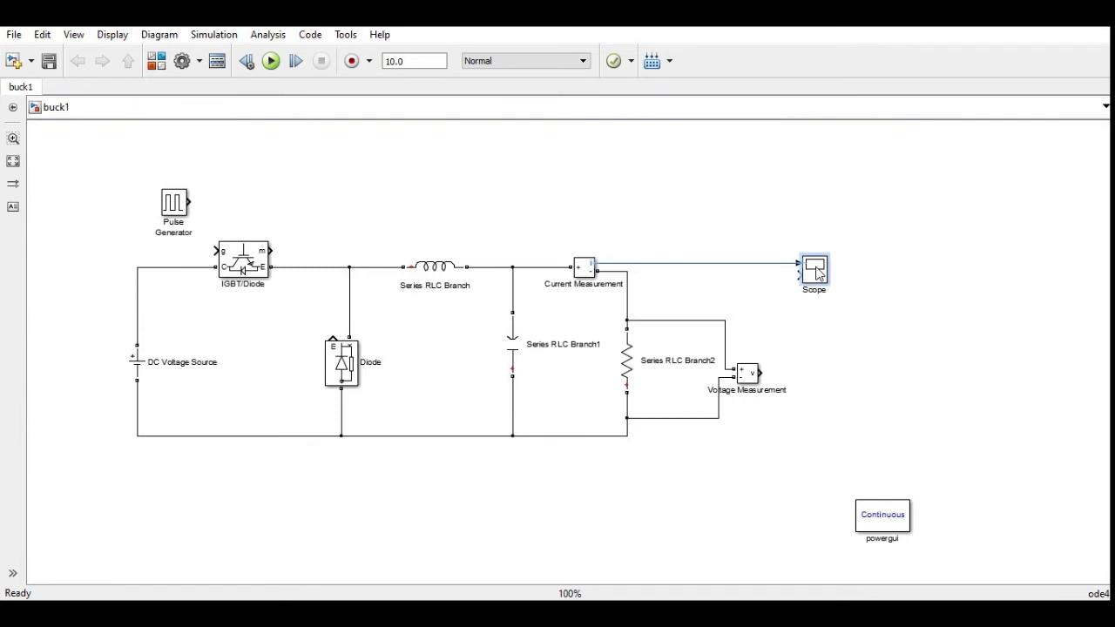
pyautogui.moveTo(760, 373); pyautogui.dragTo(794, 273)
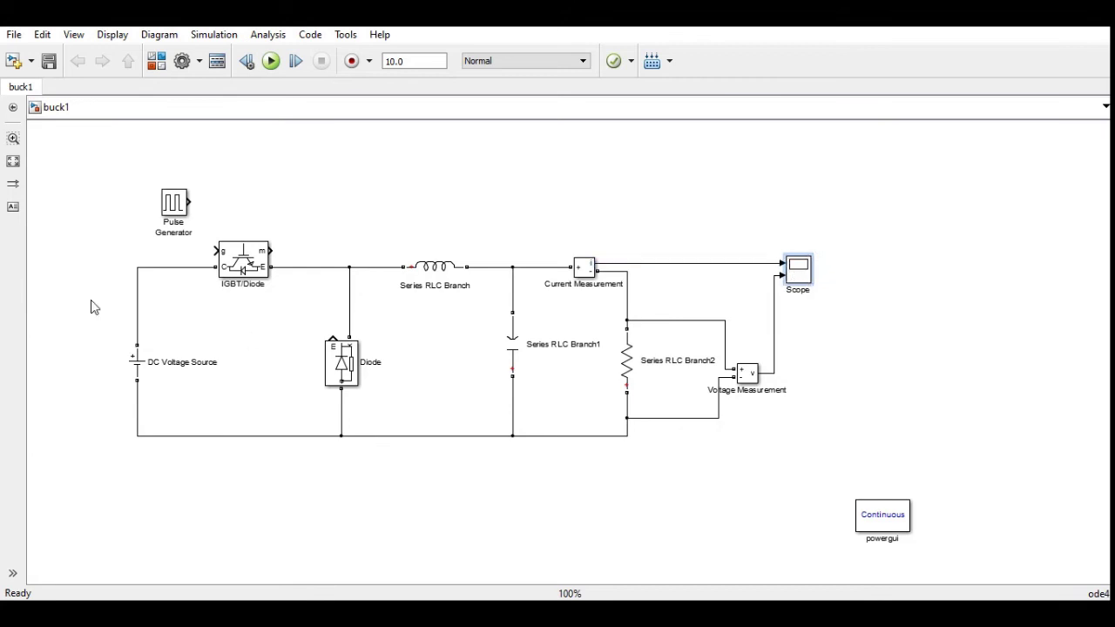
# - Shift the DC source and the IGBT closer to the diode, and connect the Pulse Generator to the IGBT's gate
pyautogui.moveTo(137, 361); pyautogui.dragTo(184, 357)
pyautogui.moveTo(243, 261); pyautogui.dragTo(283, 263)
pyautogui.moveTo(180, 204); pyautogui.dragTo(253, 251)
# - Move the powergui block beside the Pulse Generator and set it to Discrete simulation with a sample time of 1e-06 s
pyautogui.moveTo(893, 525); pyautogui.dragTo(126, 202)
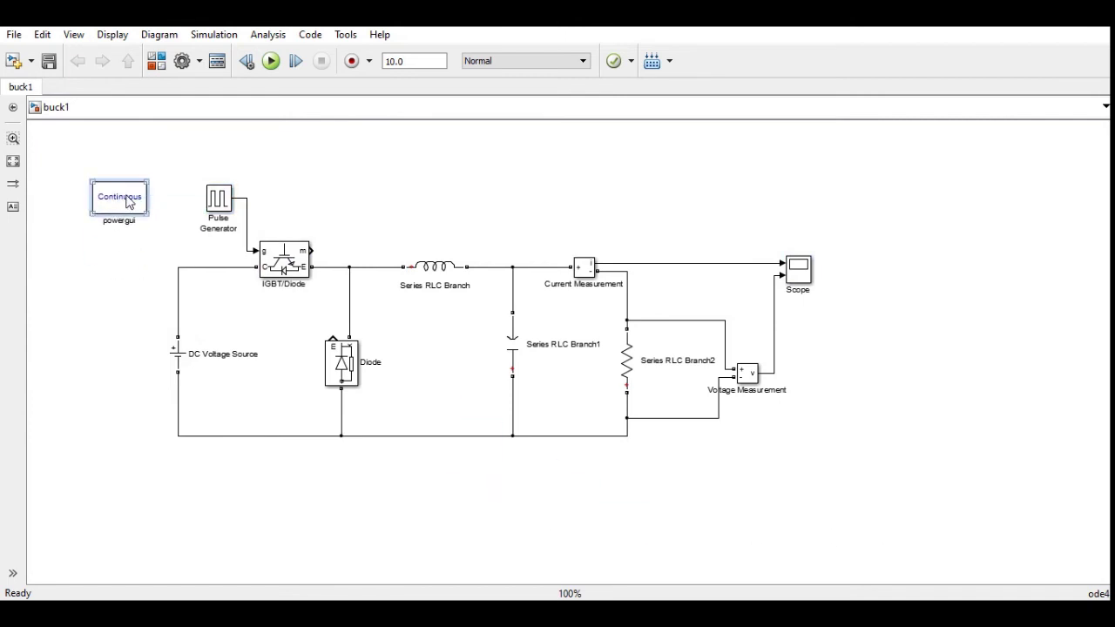
pyautogui.doubleClick(128, 202)
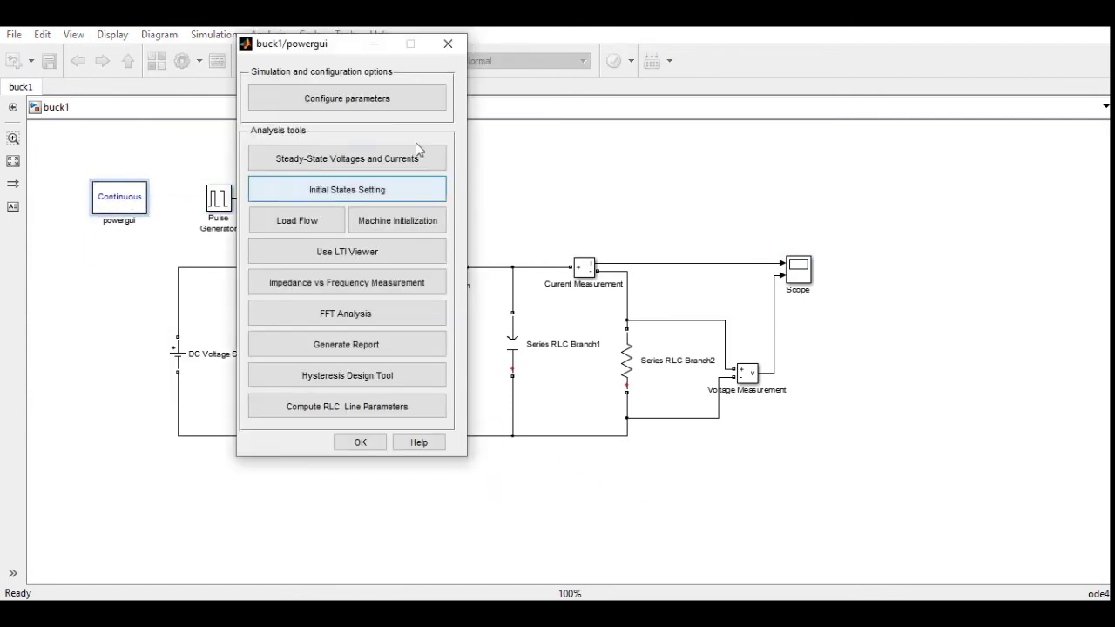
pyautogui.click(357, 104)
pyautogui.click(311, 140)
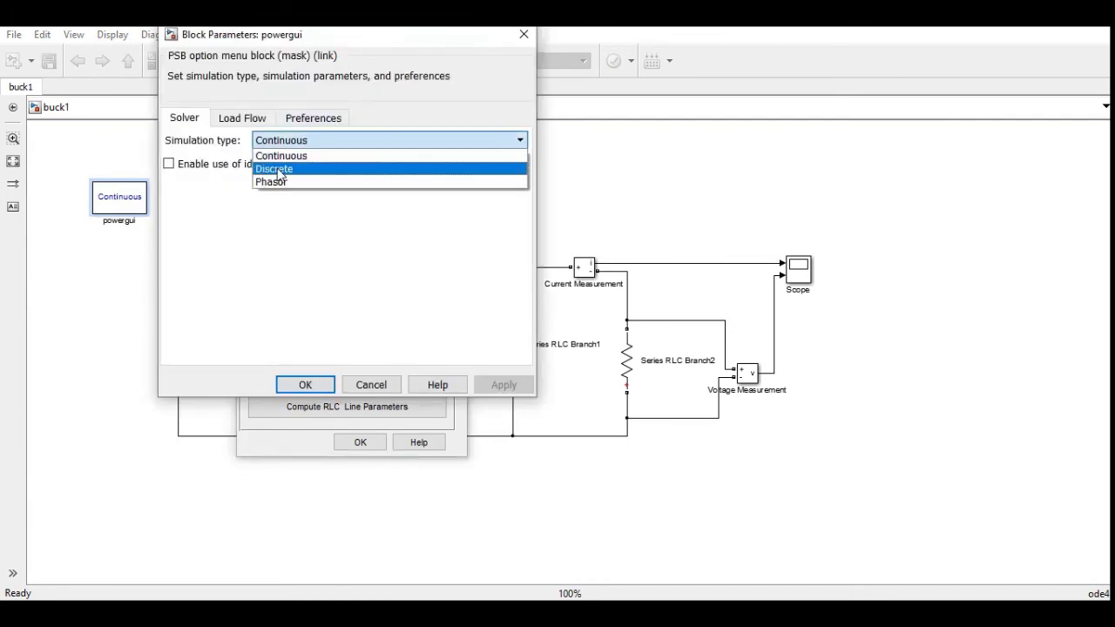
pyautogui.click(279, 169)
pyautogui.doubleClick(179, 211)
pyautogui.click(179, 211)
pyautogui.write('1')
pyautogui.click(297, 387)
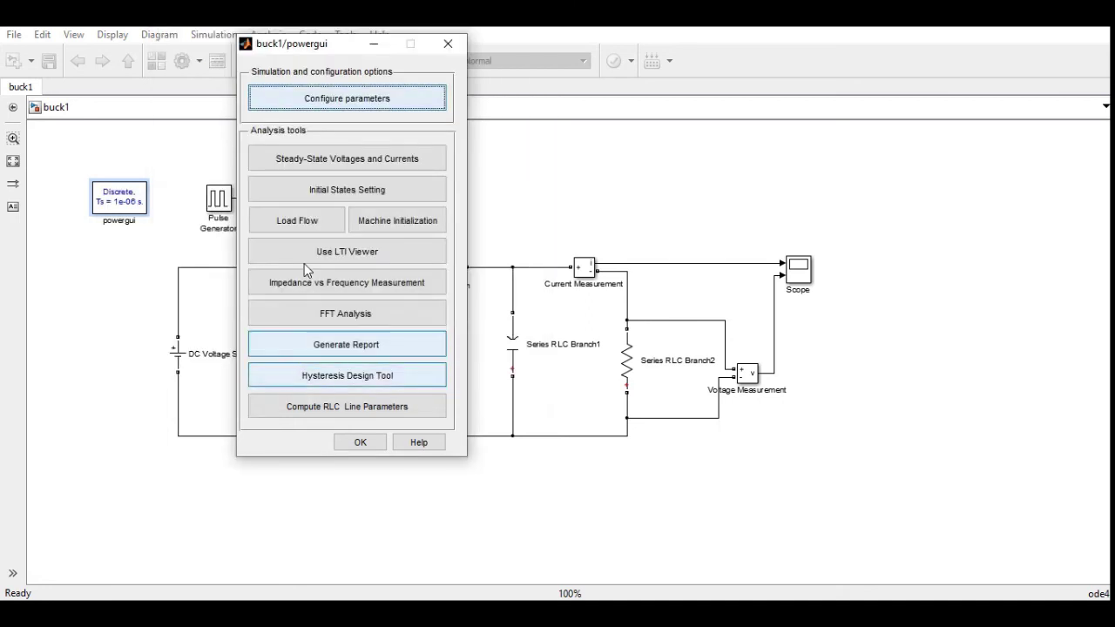
pyautogui.click(361, 441)
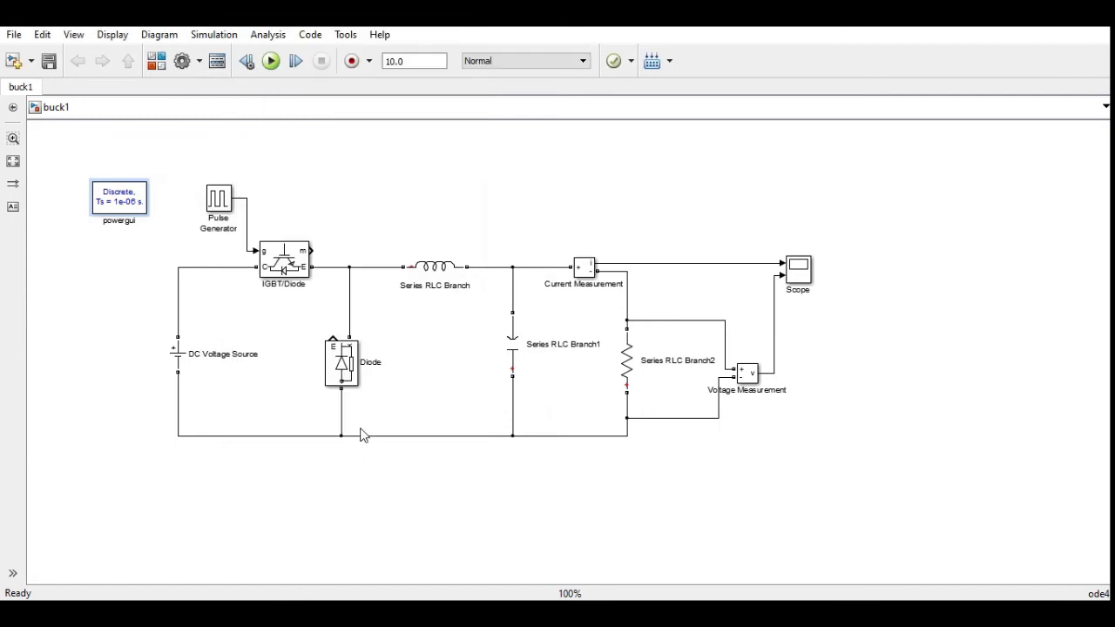
# - Set the simulation stop time to 0.3
pyautogui.doubleClick(412, 62)
pyautogui.write('.')
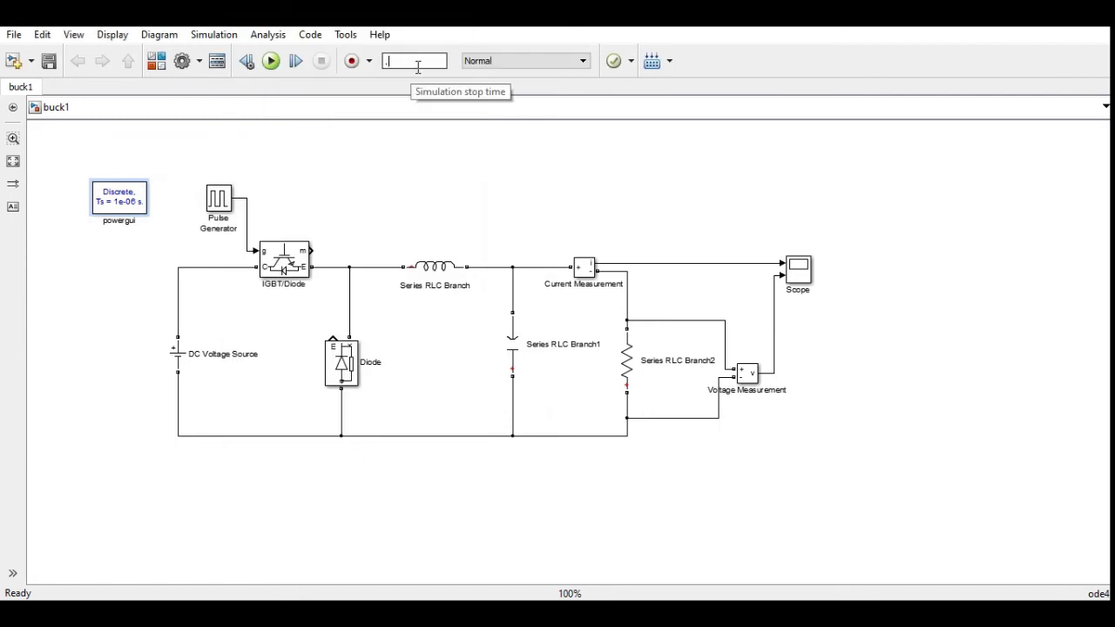
pyautogui.press('BackSpace')
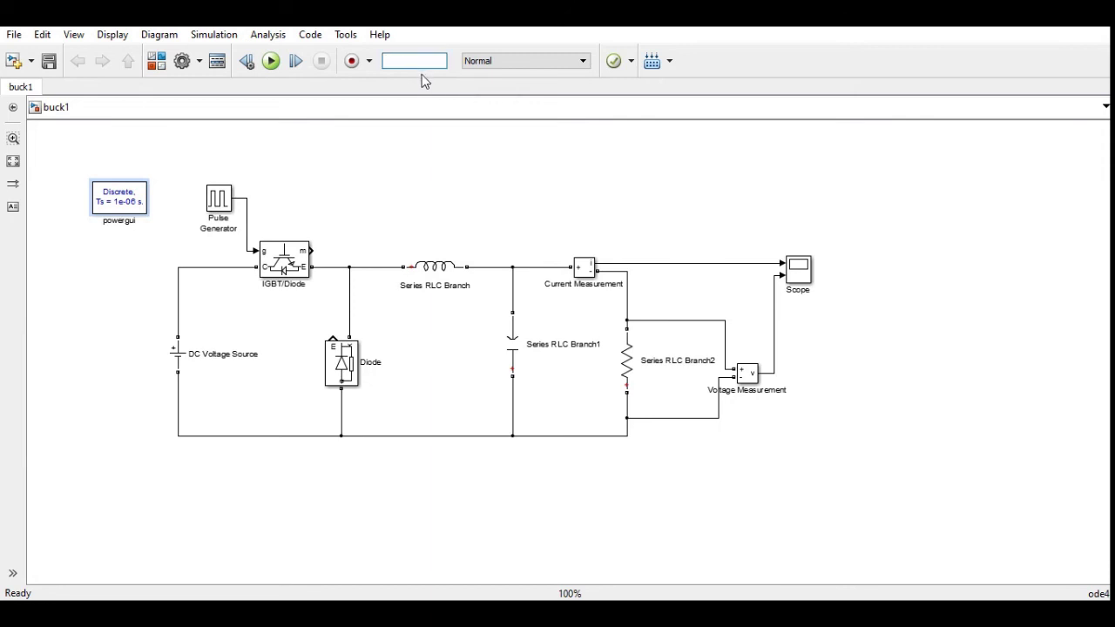
pyautogui.write('0.3')
pyautogui.click(802, 277)
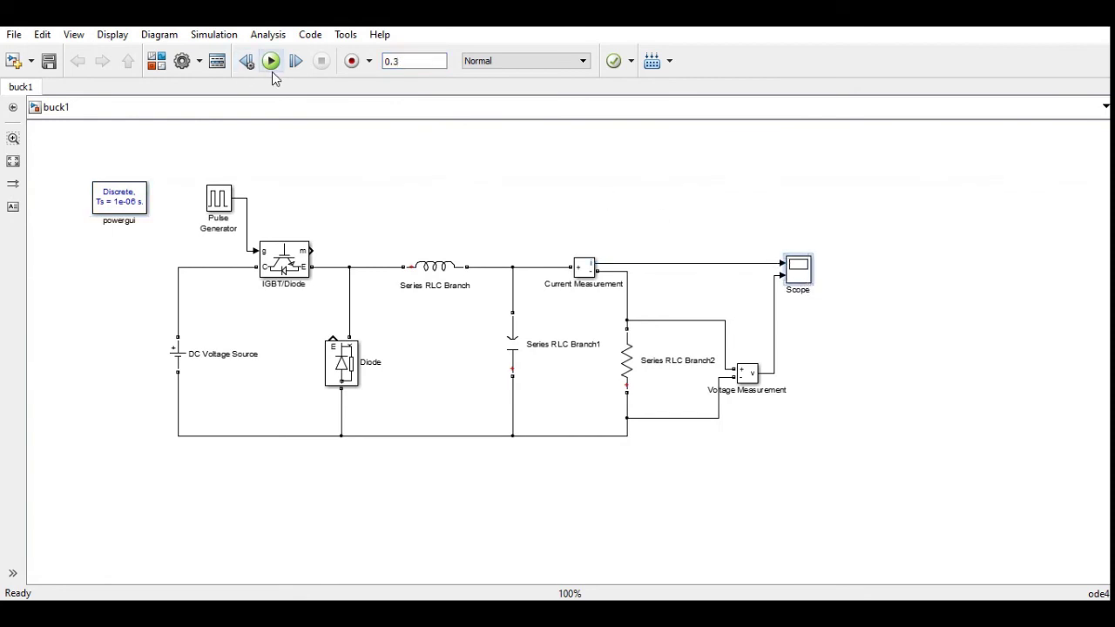
# - Change the model's solver to ode23t (mod. stiff/Trapezoidal) and run the simulation
pyautogui.click(183, 63)
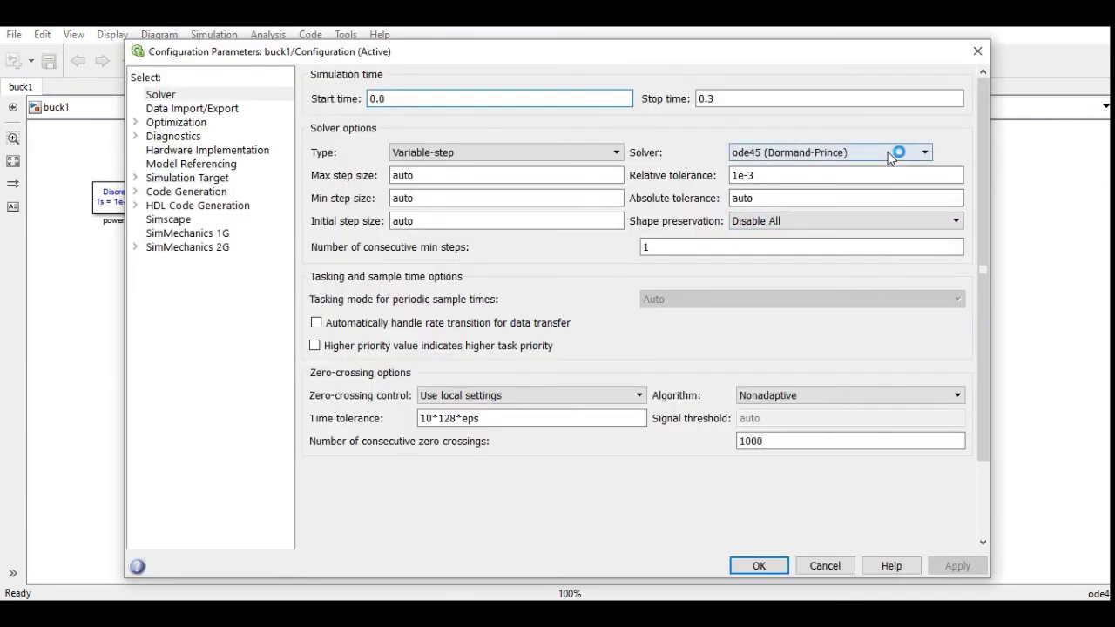
pyautogui.click(891, 155)
pyautogui.click(826, 248)
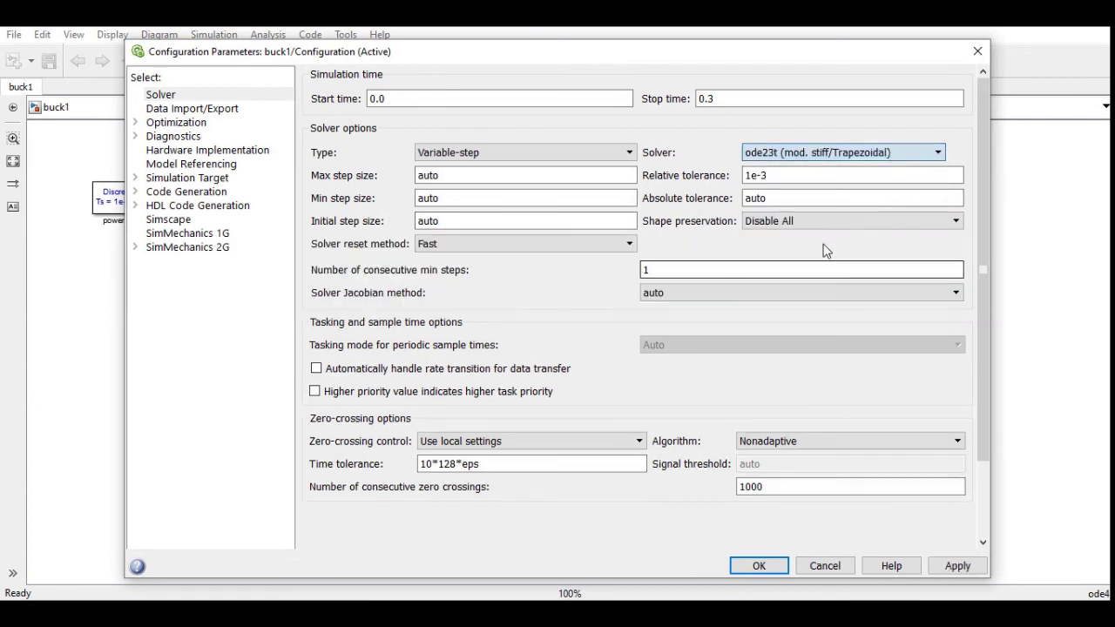
pyautogui.click(755, 567)
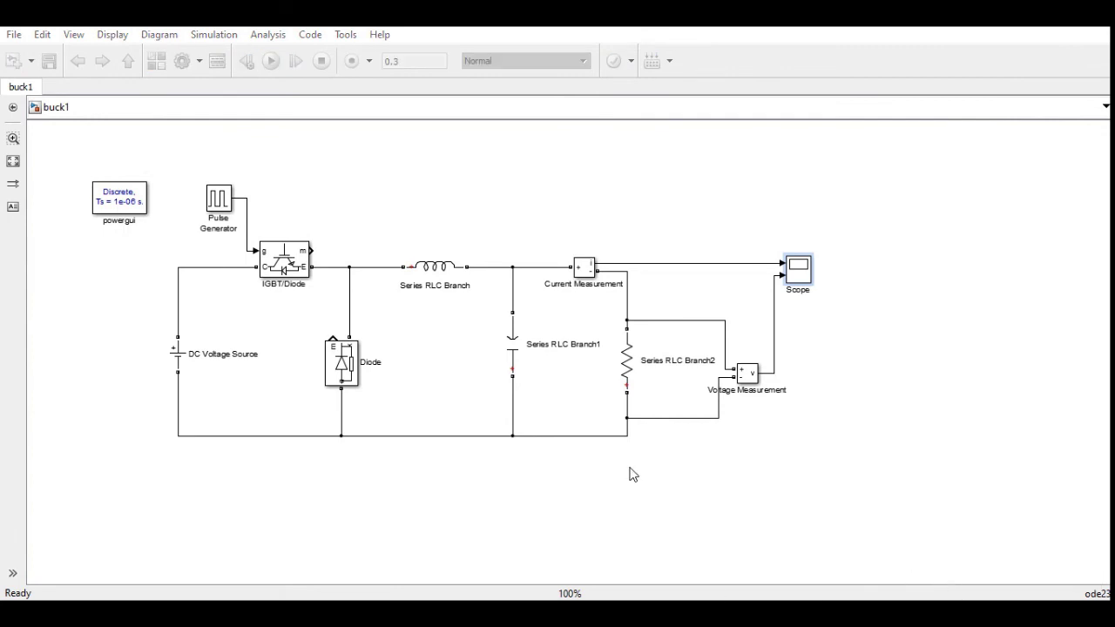
pyautogui.click(271, 61)
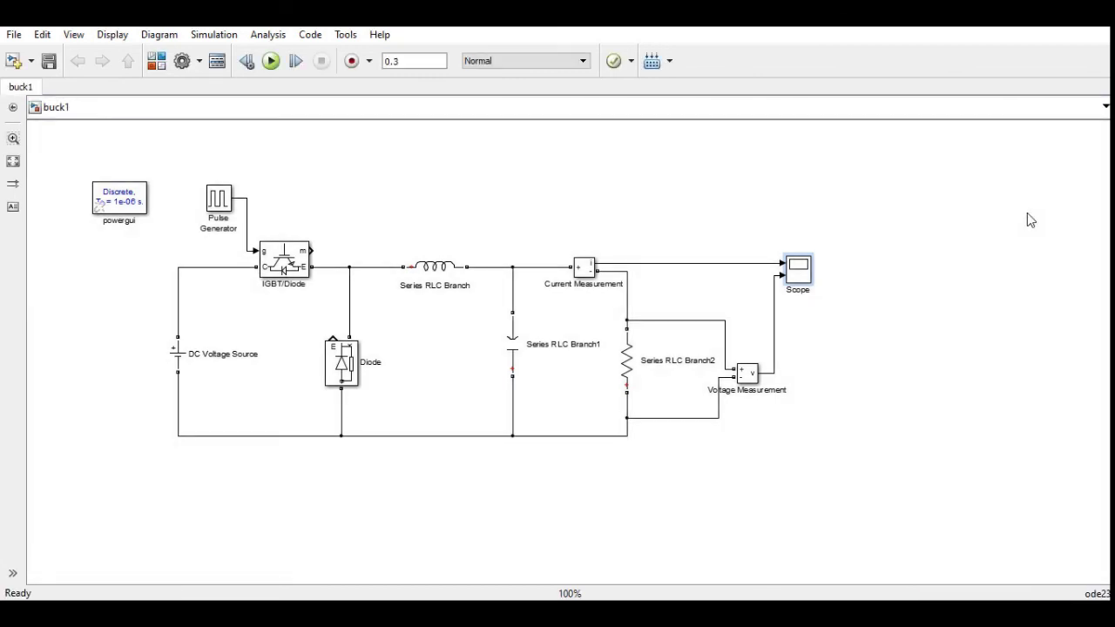
# - View the Scope full-size, autoscale both plots, and zoom vertically on the steady current and voltage levels
pyautogui.doubleClick(794, 277)
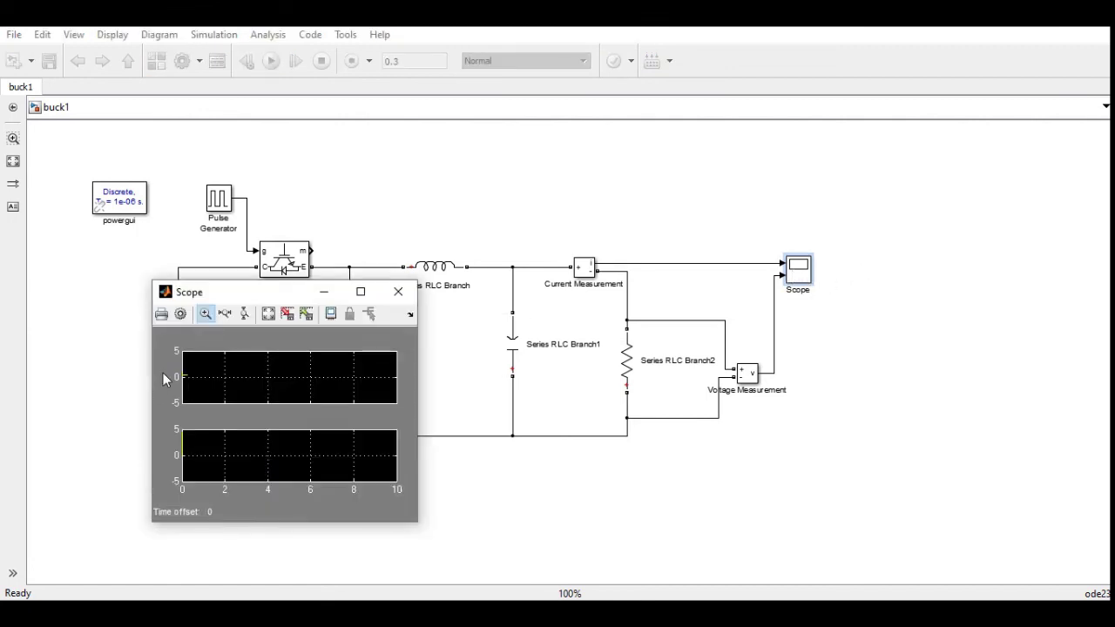
pyautogui.click(361, 293)
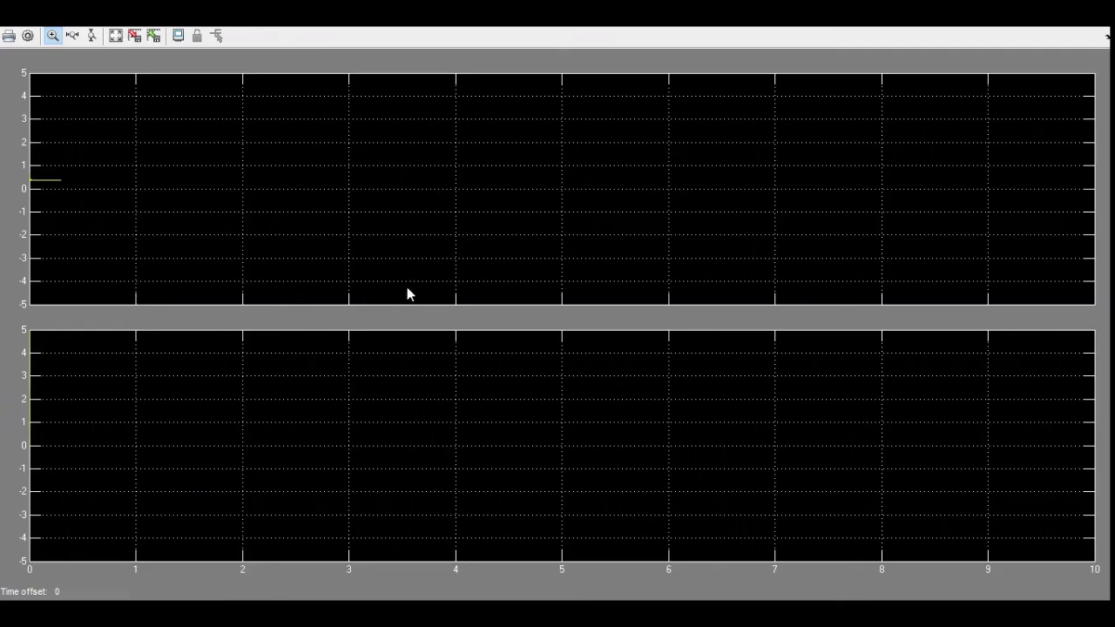
pyautogui.click(116, 36)
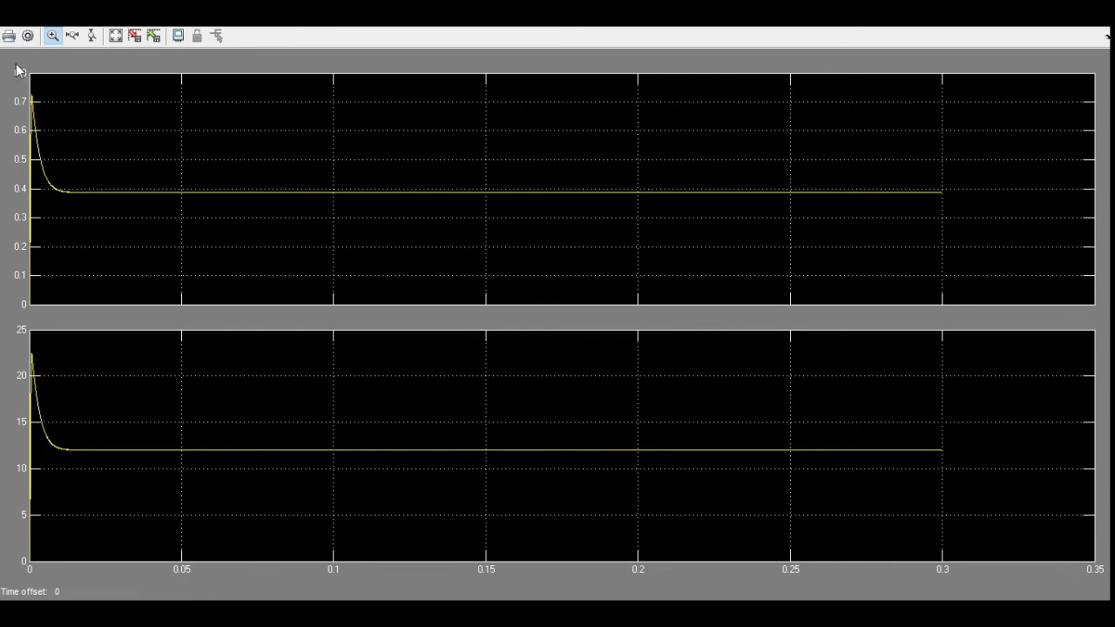
pyautogui.click(91, 36)
pyautogui.moveTo(227, 429); pyautogui.dragTo(226, 560)
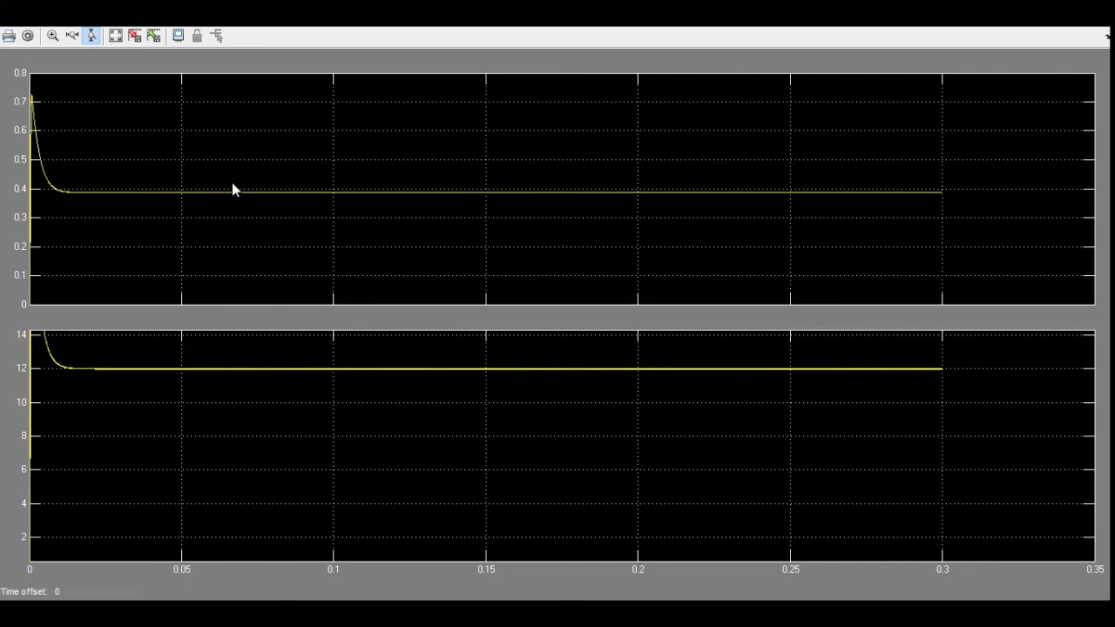
pyautogui.moveTo(230, 185); pyautogui.dragTo(247, 304)
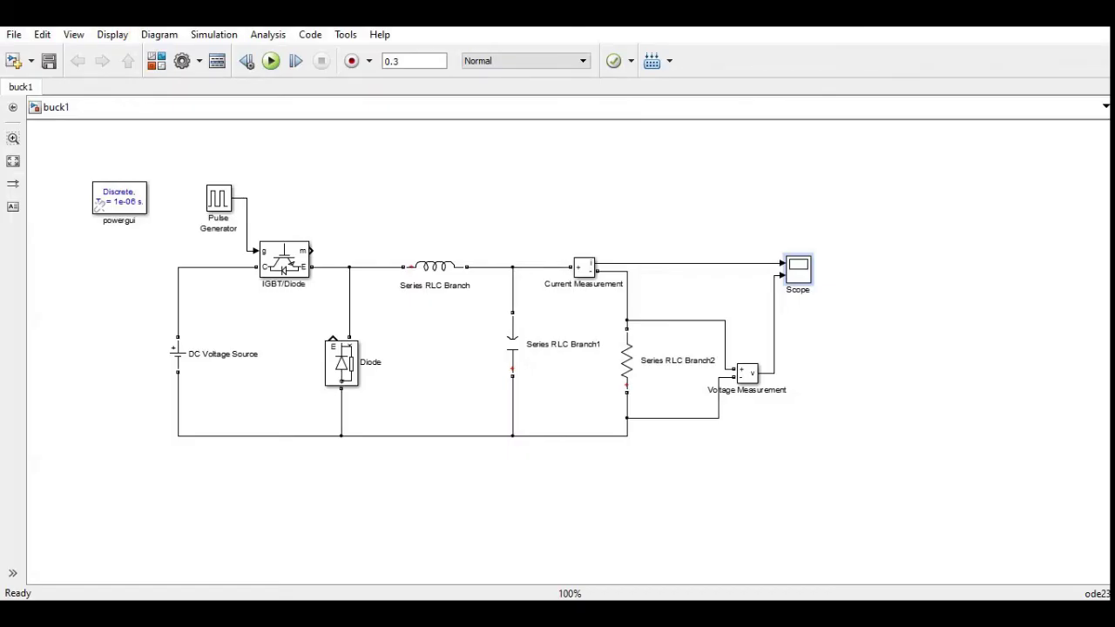
pyautogui.click(627, 357)
pyautogui.click(522, 348)
pyautogui.click(558, 336)
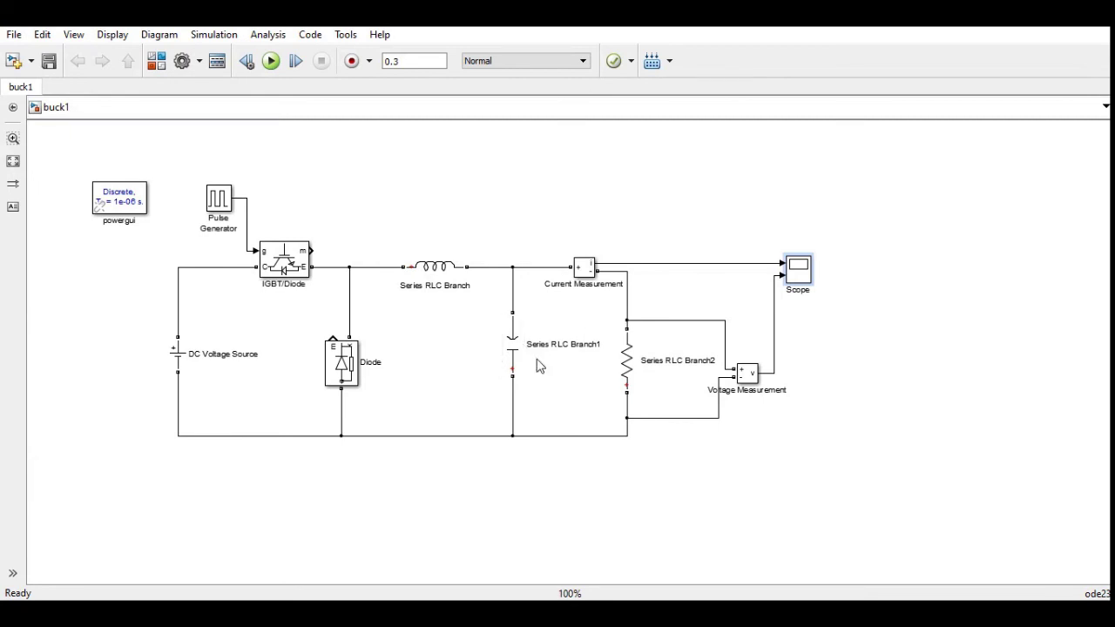